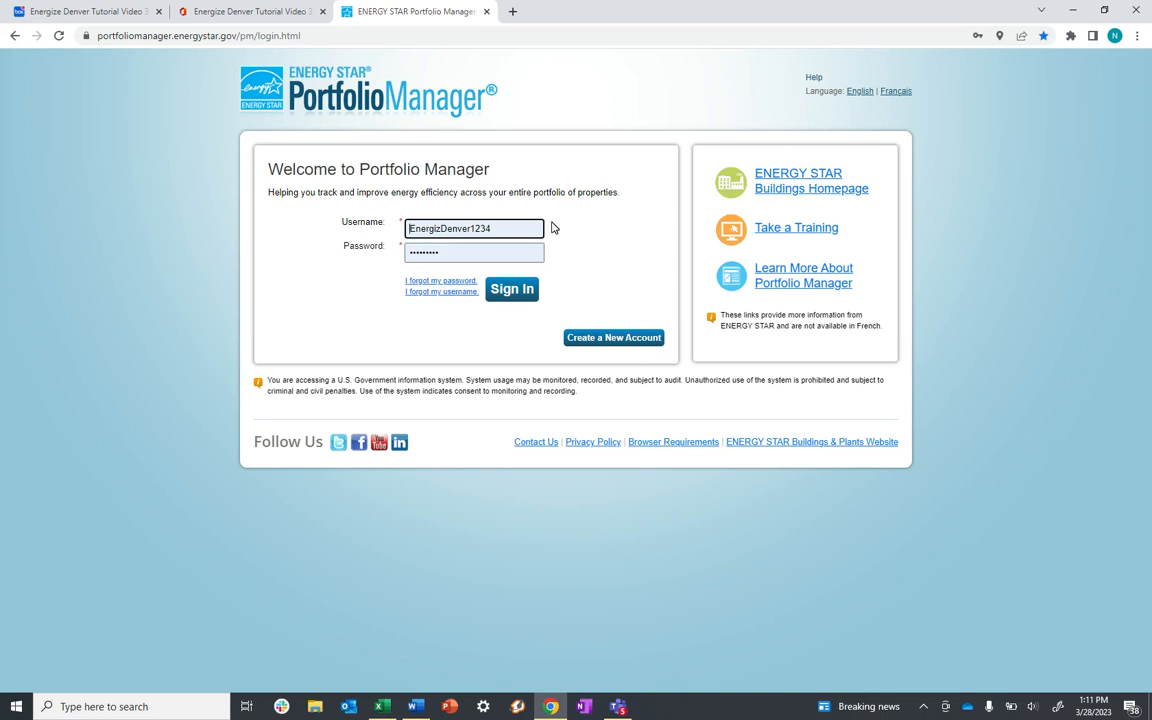
Step: Sign in to the account with the saved credentials and start adding a new property
click(512, 289)
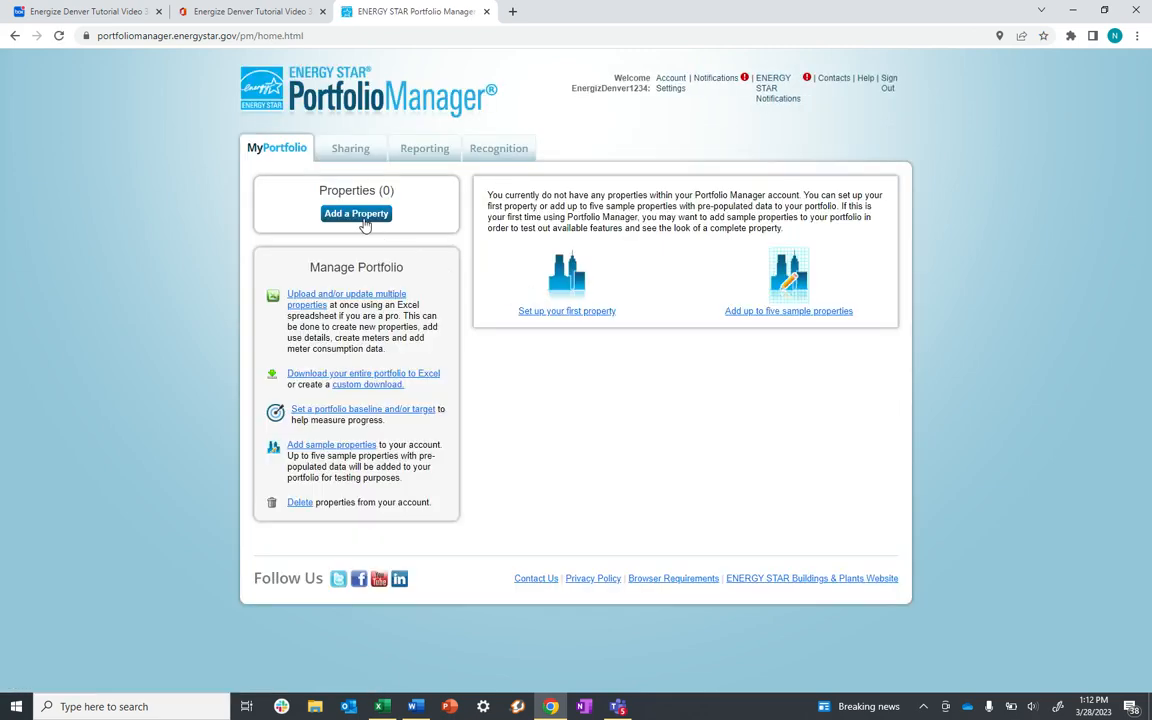
click(364, 222)
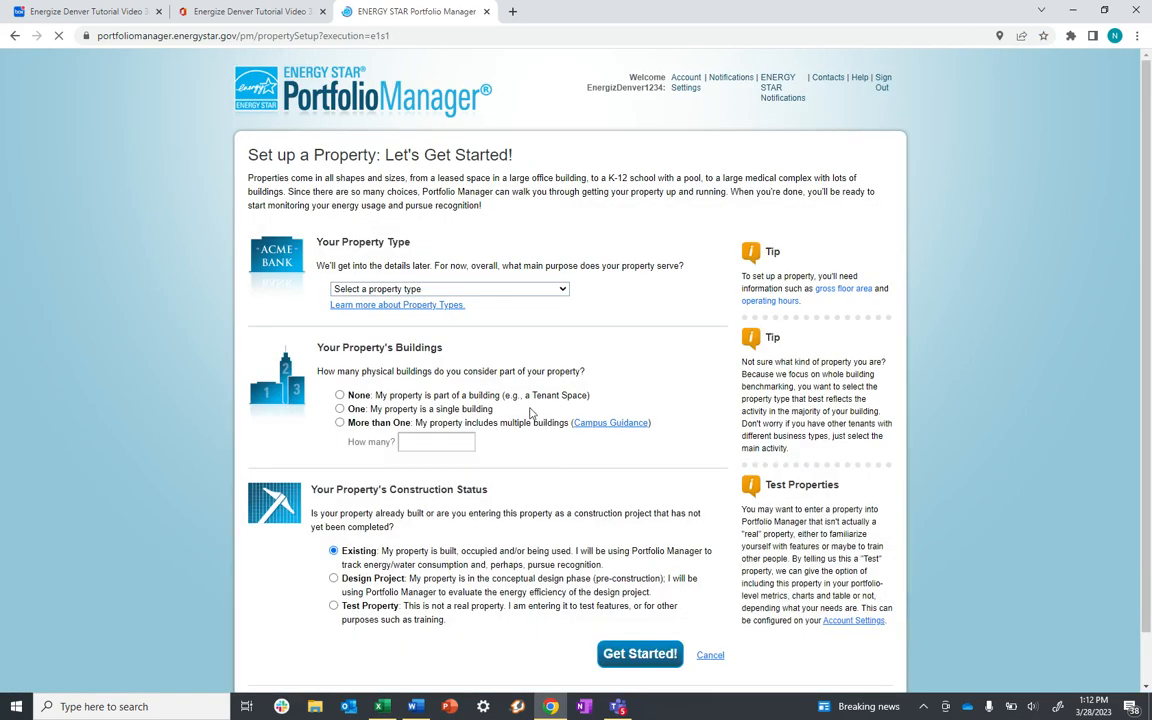
Step: Set up an existing Office property consisting of one building, and continue to the basic property information
click(504, 290)
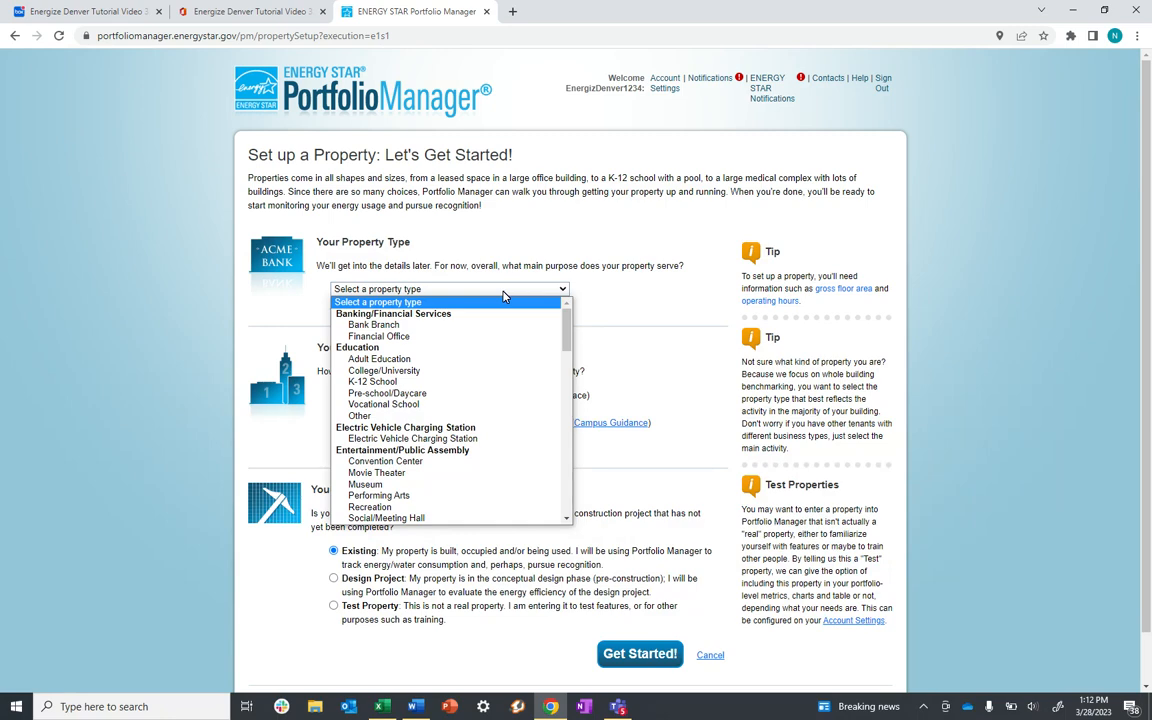
text(office)
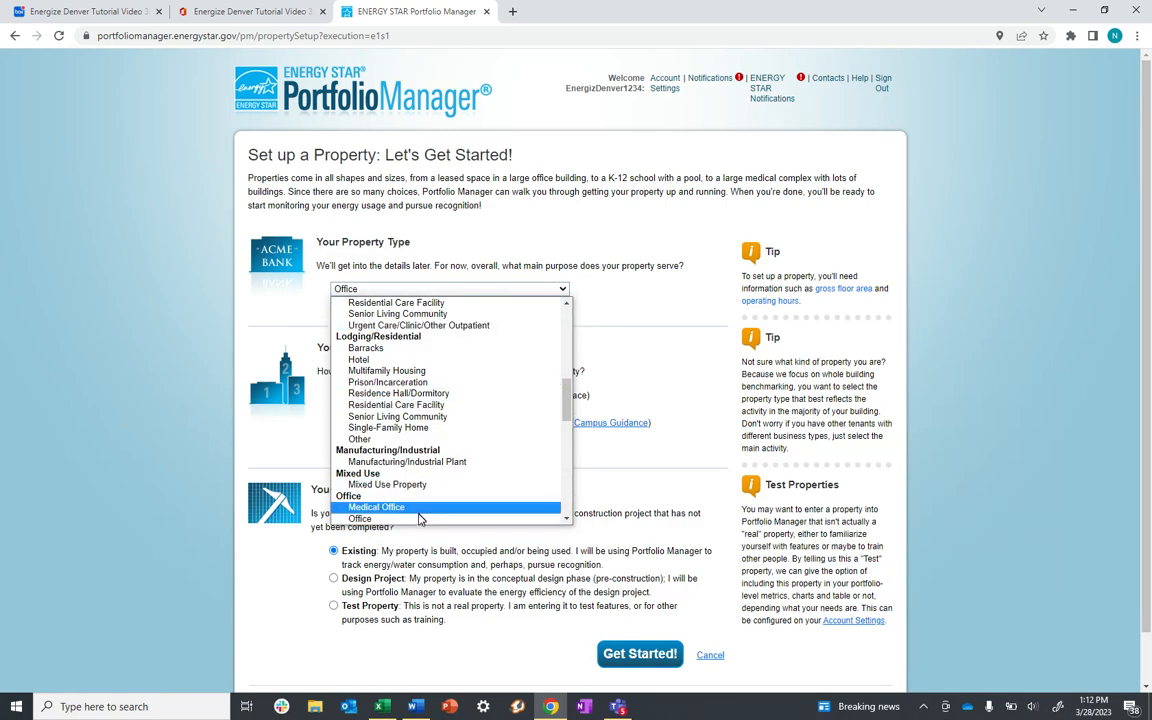
key(Return)
scroll(347, 418, down, 2)
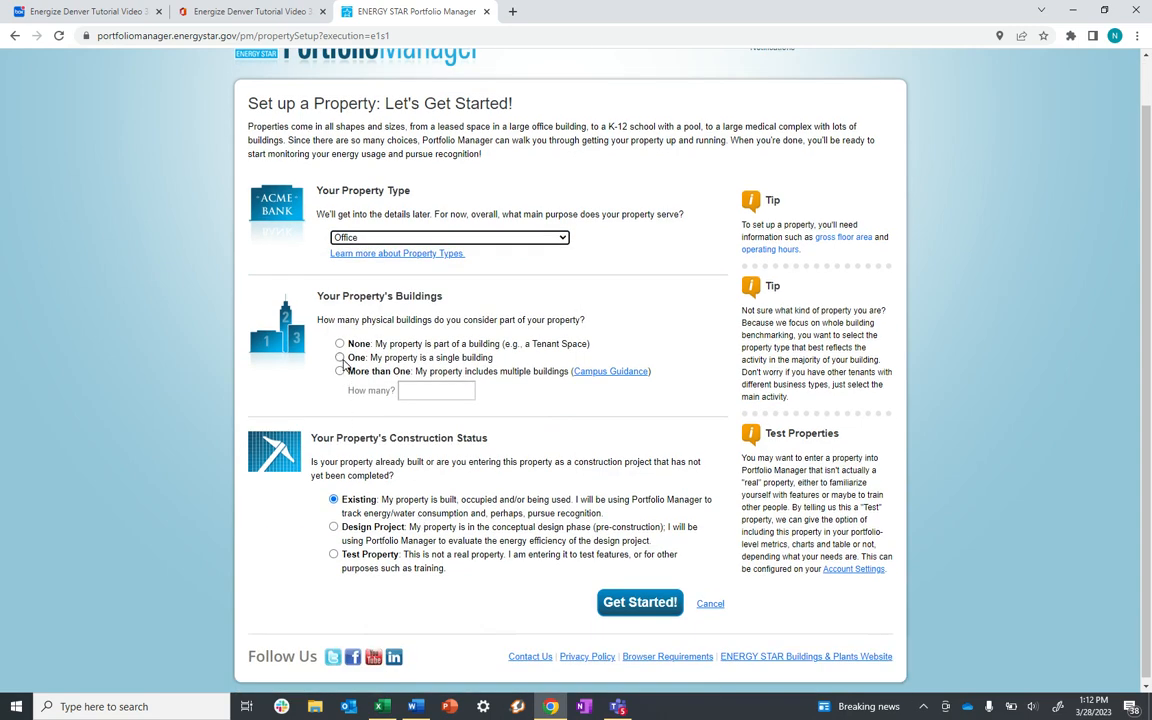
click(340, 358)
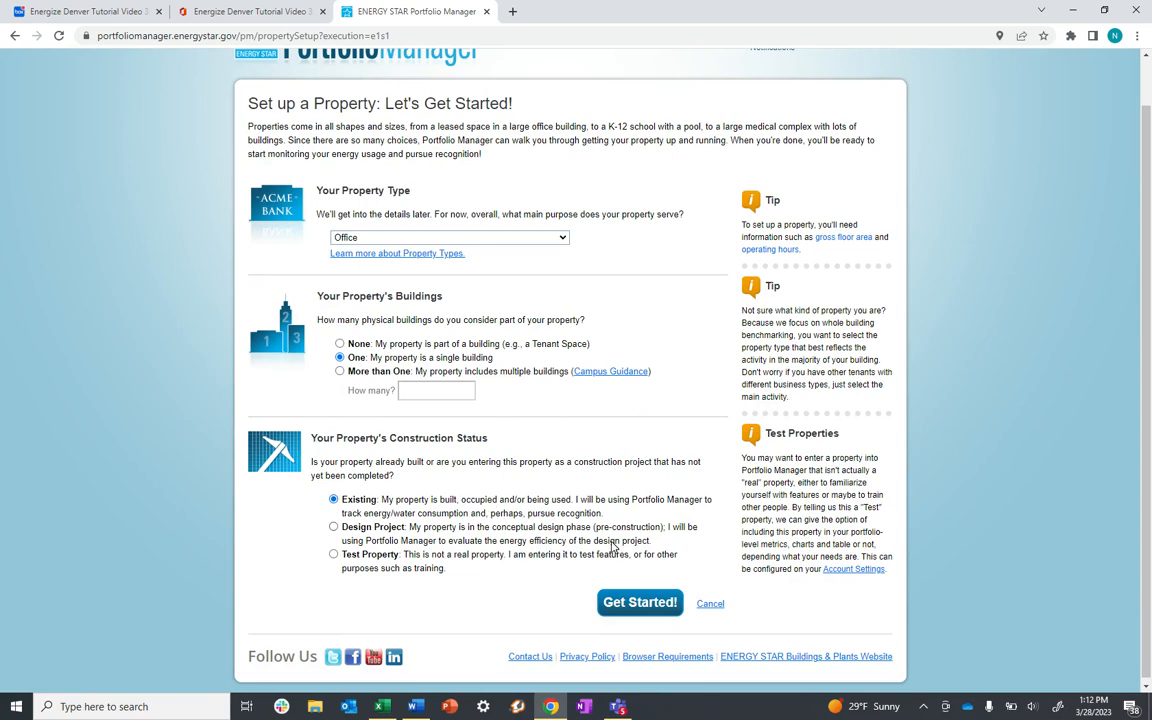
scroll(613, 546, down, 1)
click(642, 604)
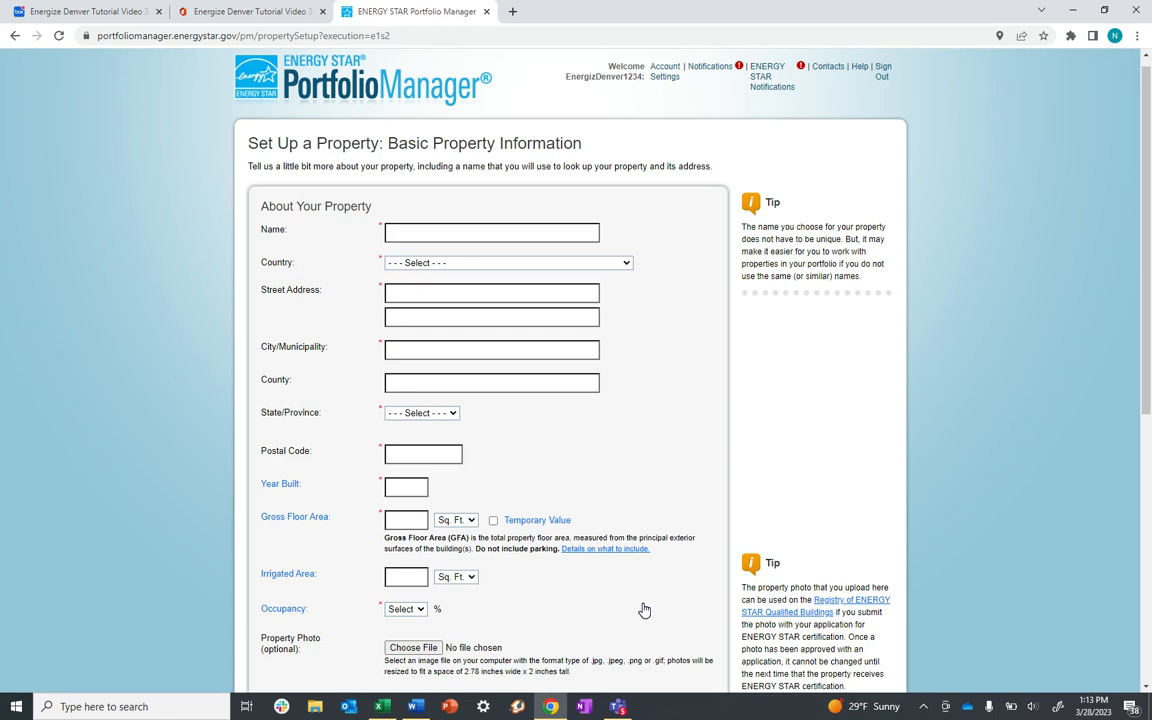
Step: Name the property Benchmarking Building and set its country to United States
click(478, 233)
text(Ben)
click(474, 265)
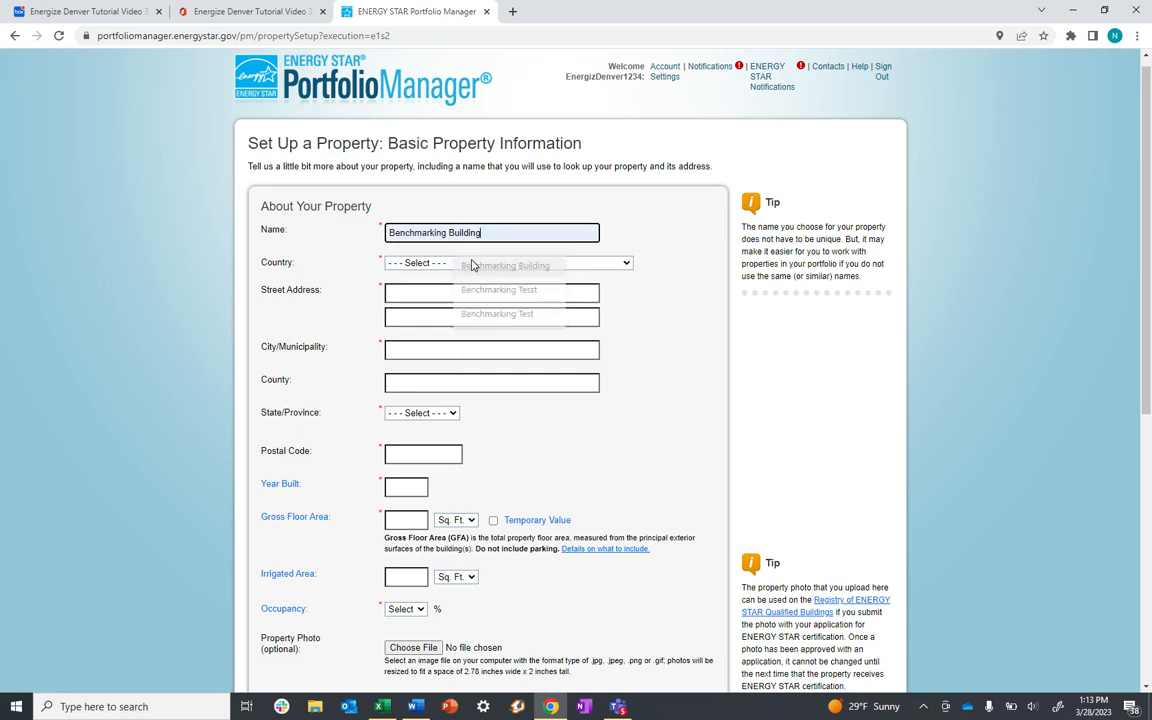
click(463, 264)
click(457, 288)
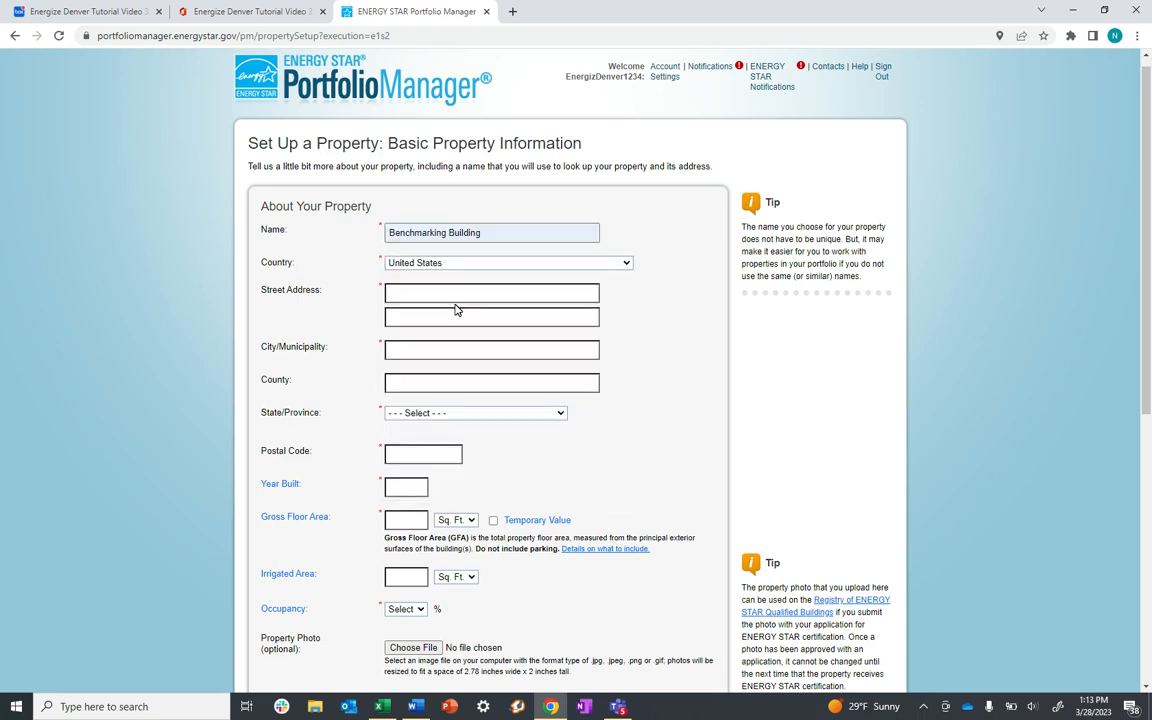
Step: Enter the property's street address, with Denver as both the city and the county
text(123)
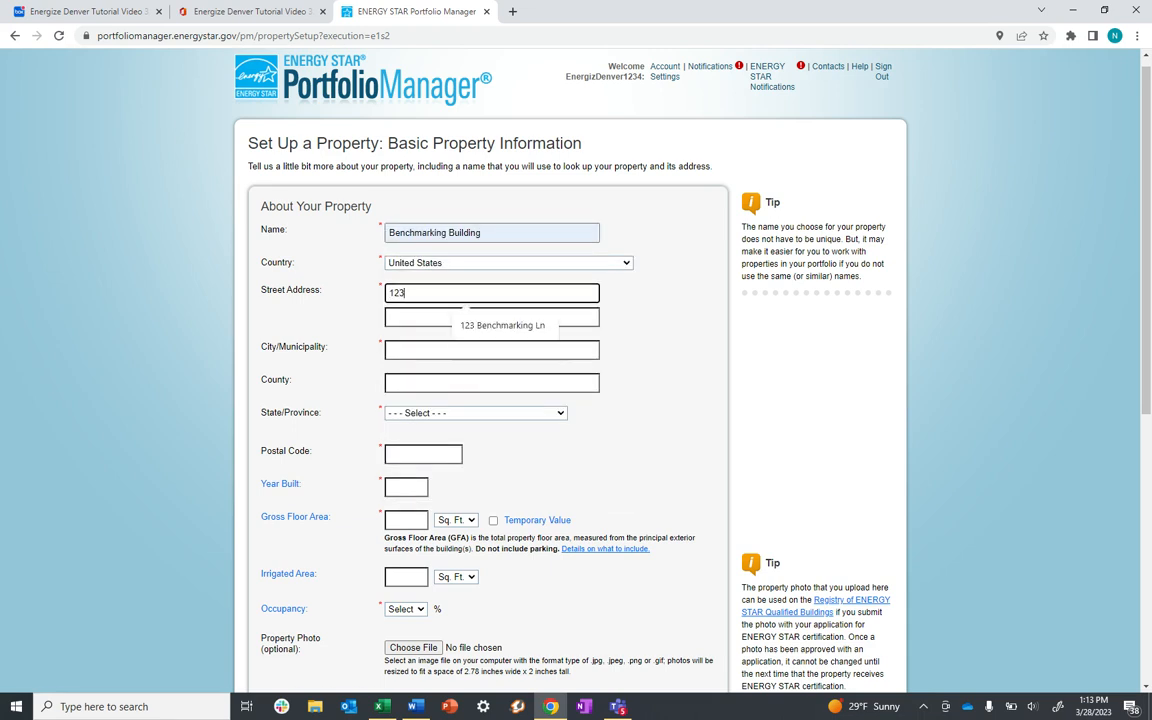
click(472, 322)
click(468, 350)
text(Denver)
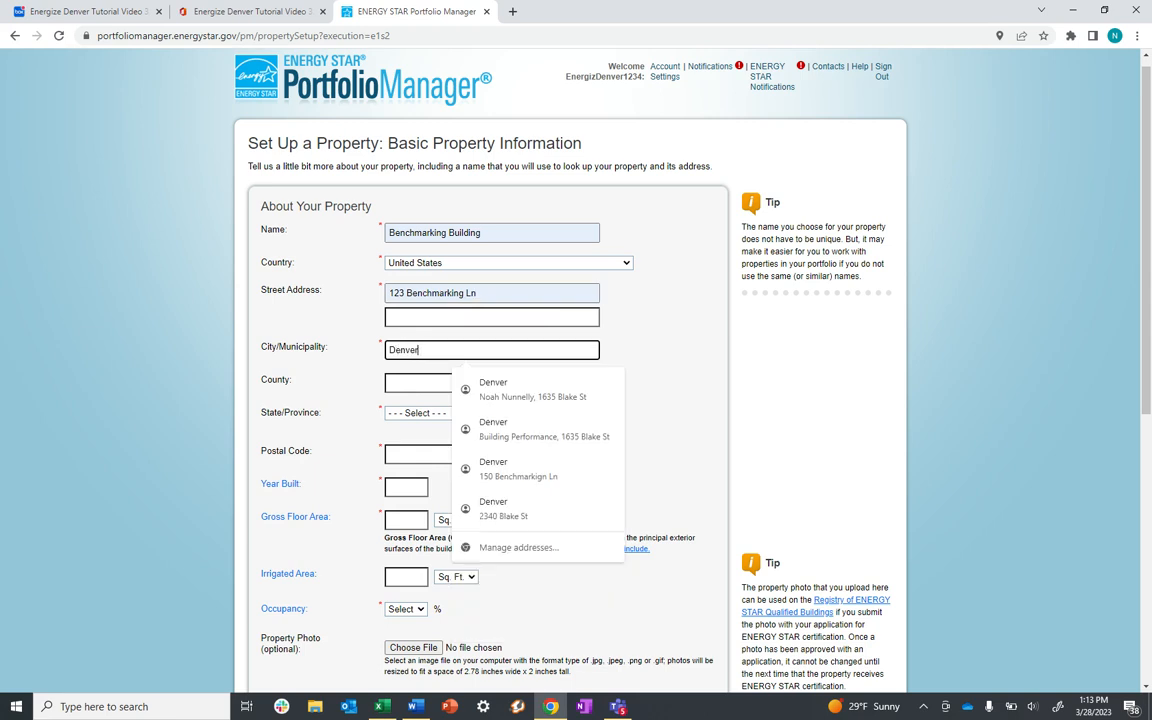
key(Tab)
text(Denver)
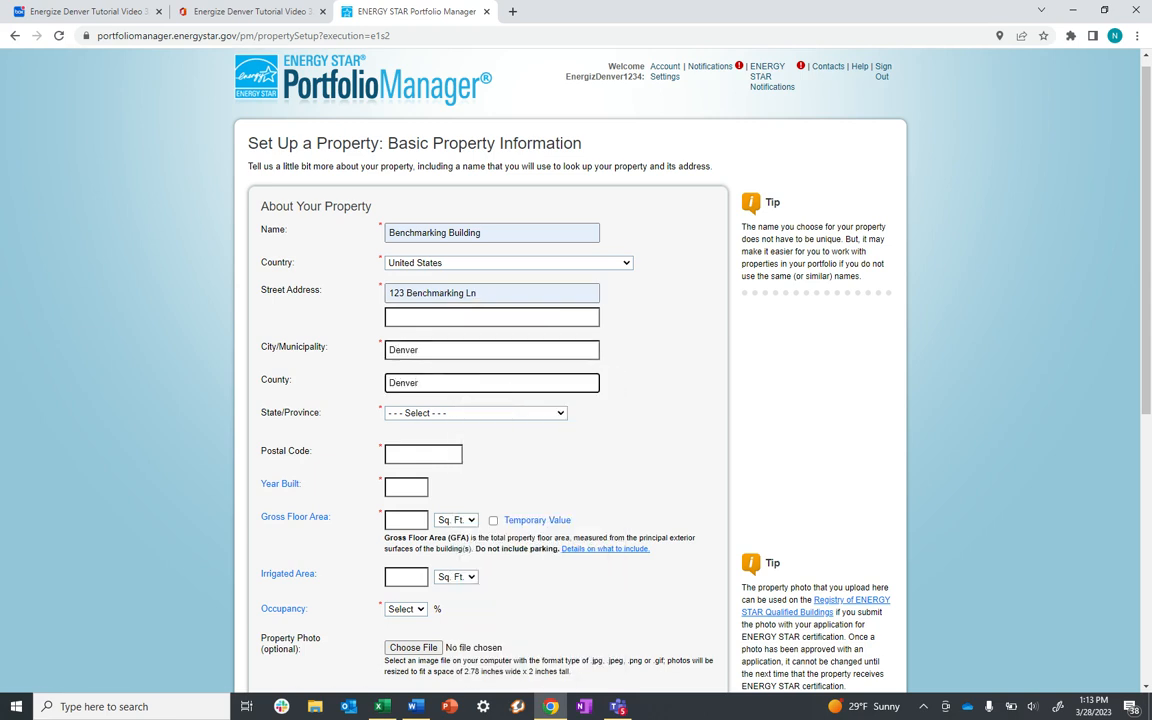
Step: Set the property's state to Colorado and enter its postal code
click(420, 413)
text(co)
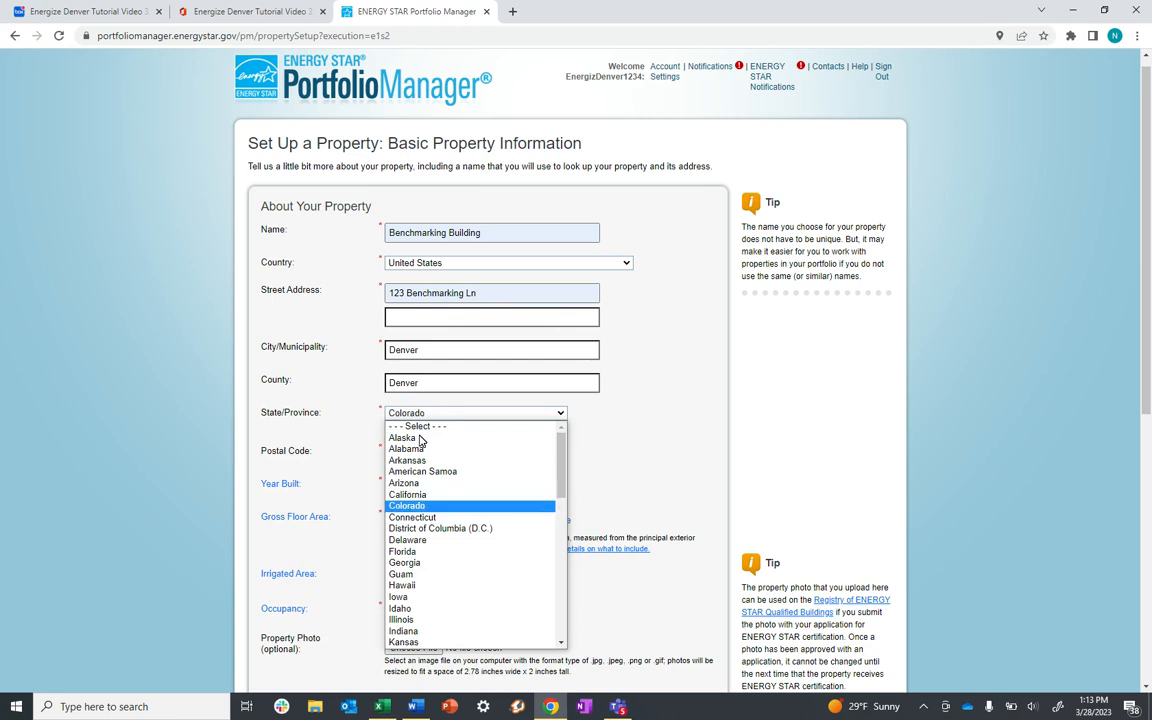
key(Return)
click(422, 453)
text(80202)
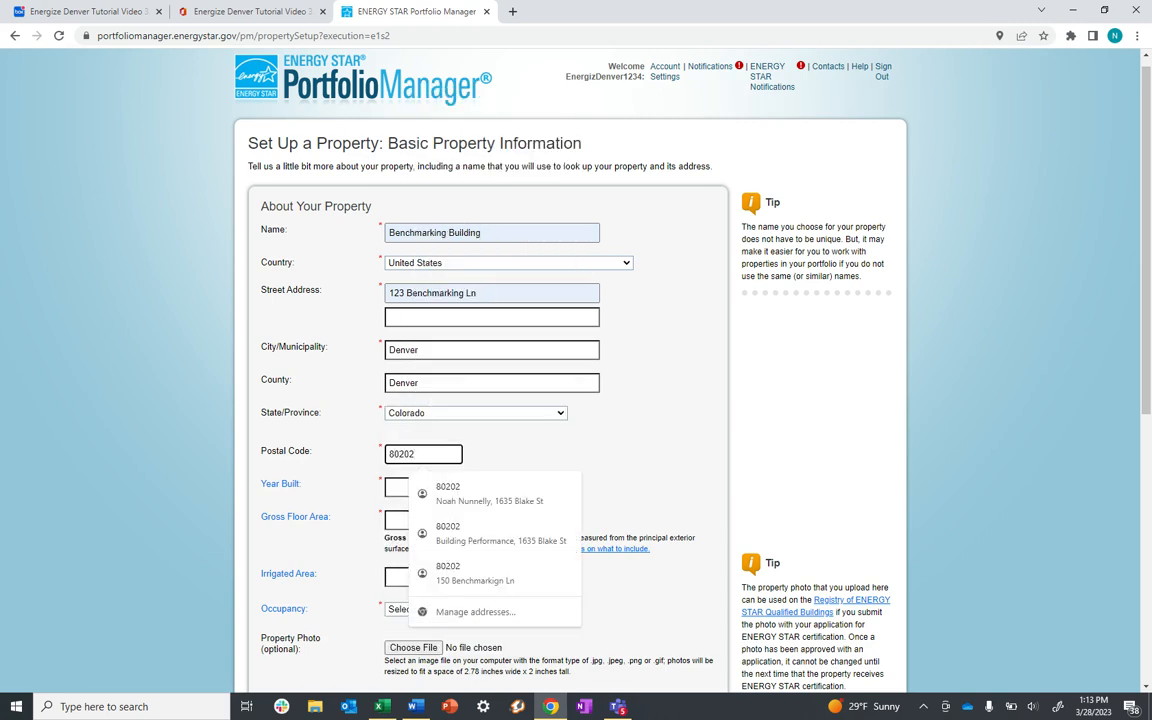
click(537, 463)
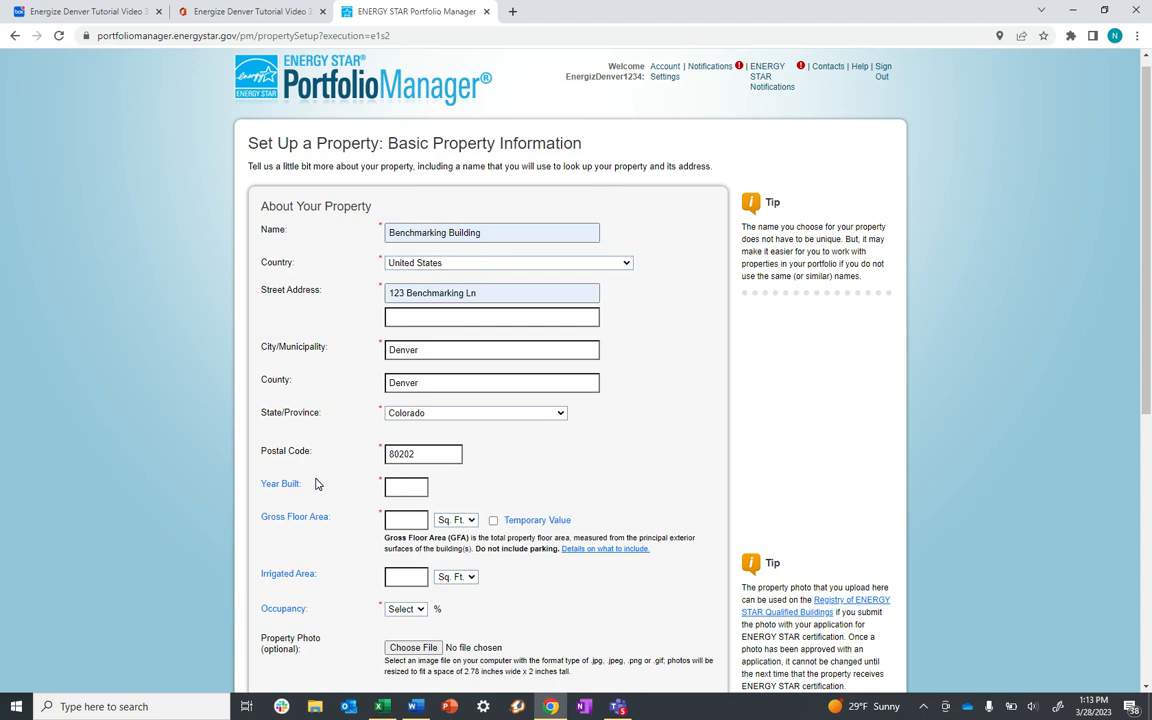
Step: Read the definition of Year Built and set the property's year built to 1970
mouse_move(286, 491)
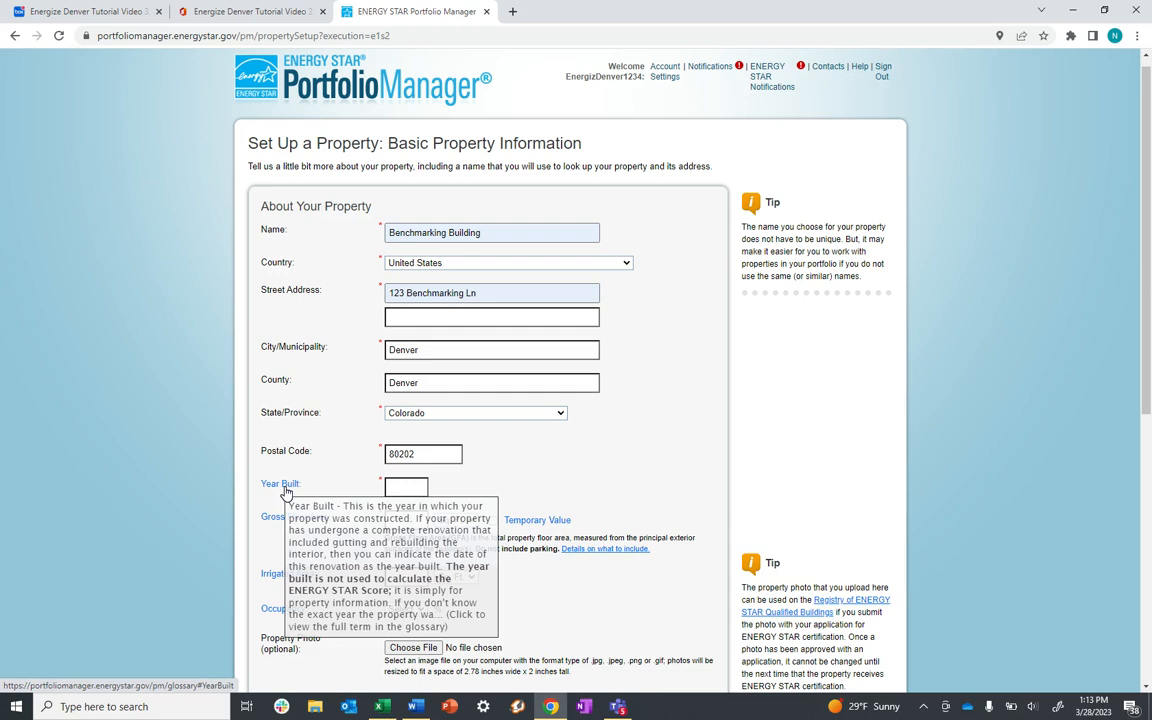
click(405, 487)
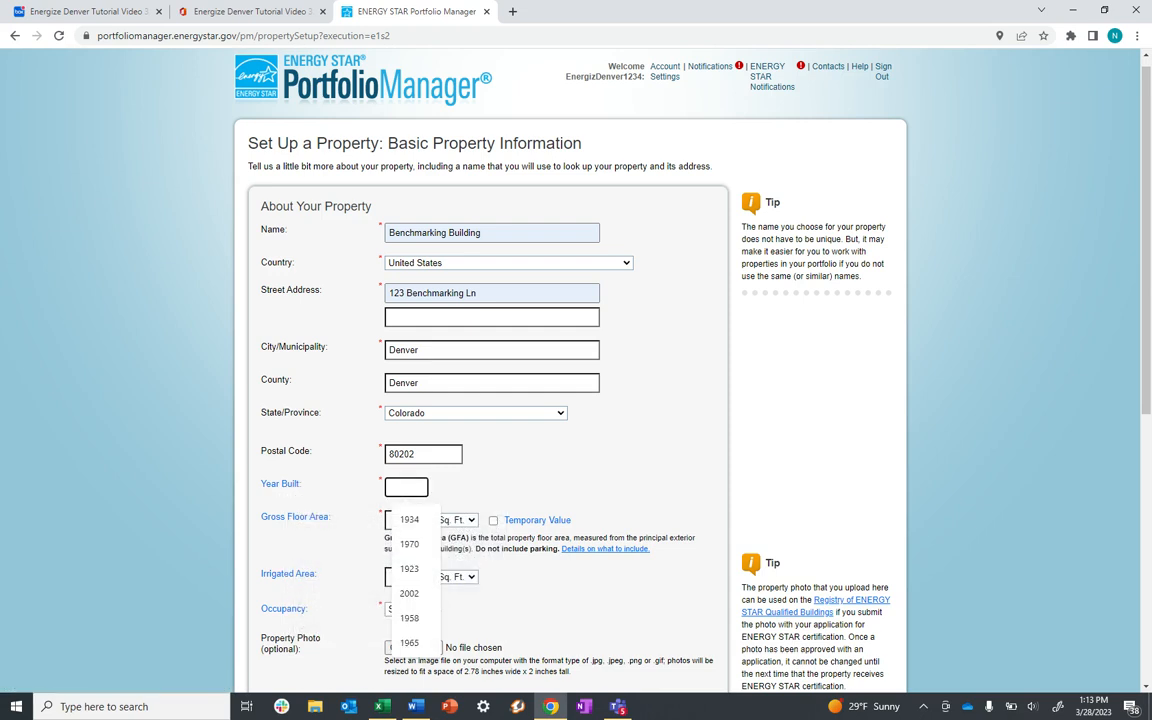
text(1970)
Step: Examine the guidance on what to include in Gross Floor Area, and return to the property form
click(408, 520)
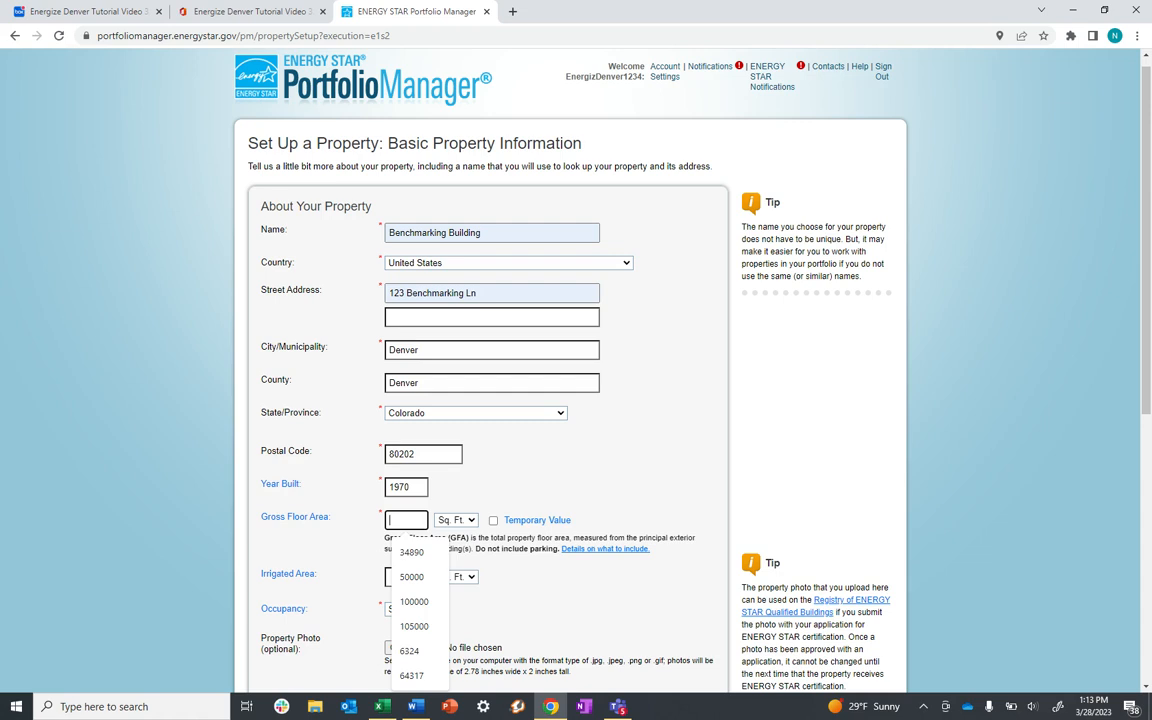
click(570, 596)
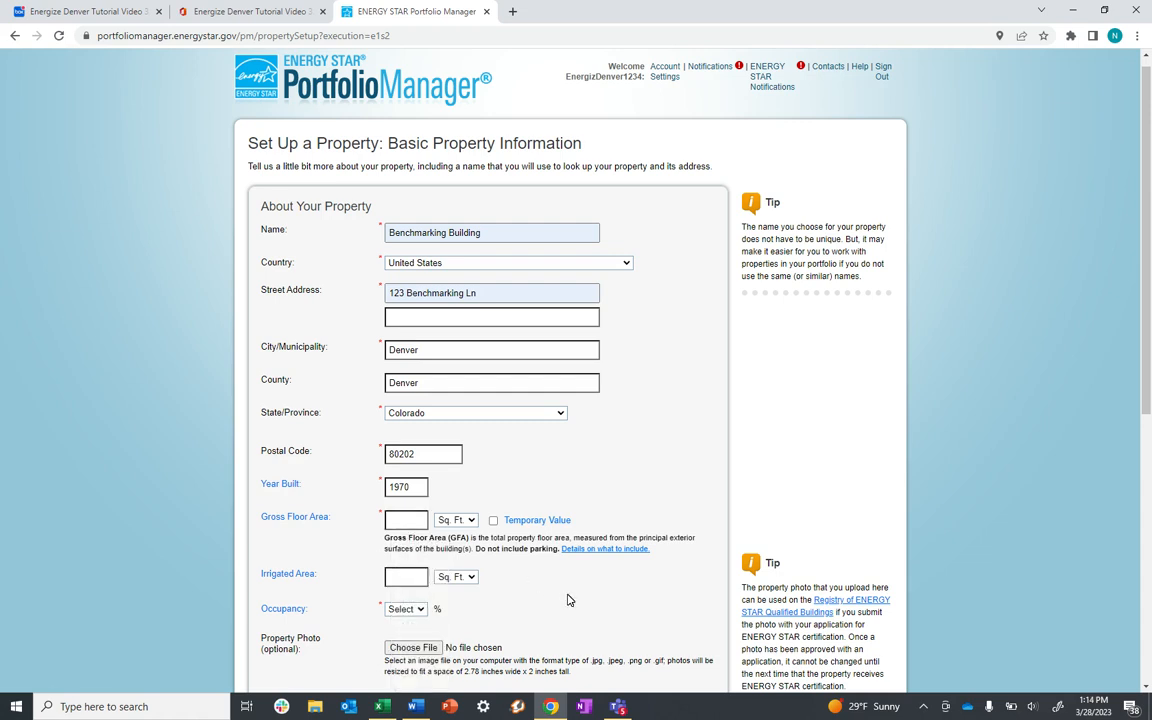
click(604, 550)
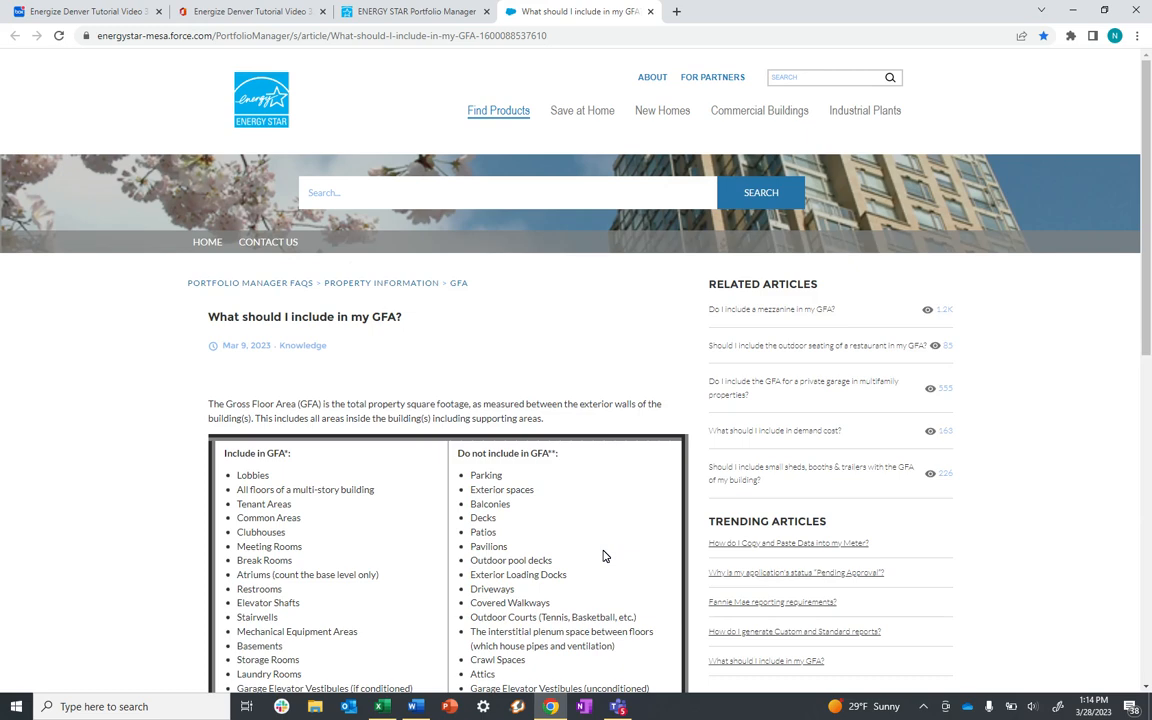
scroll(603, 556, down, 2)
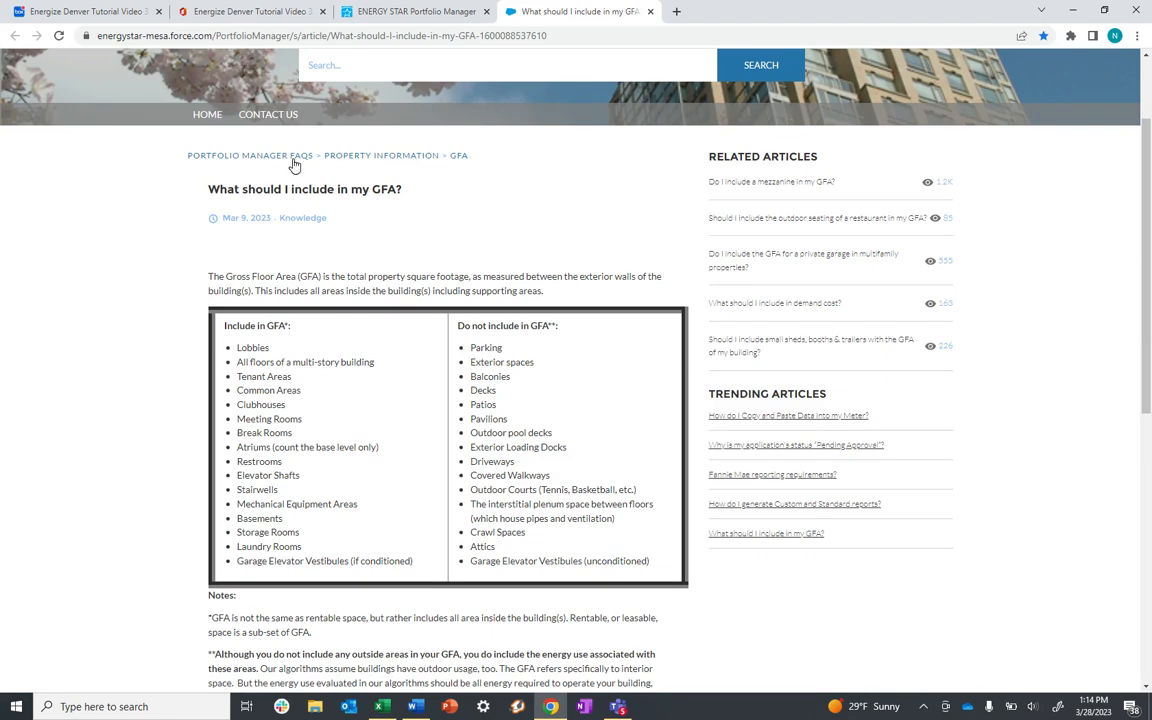
click(435, 9)
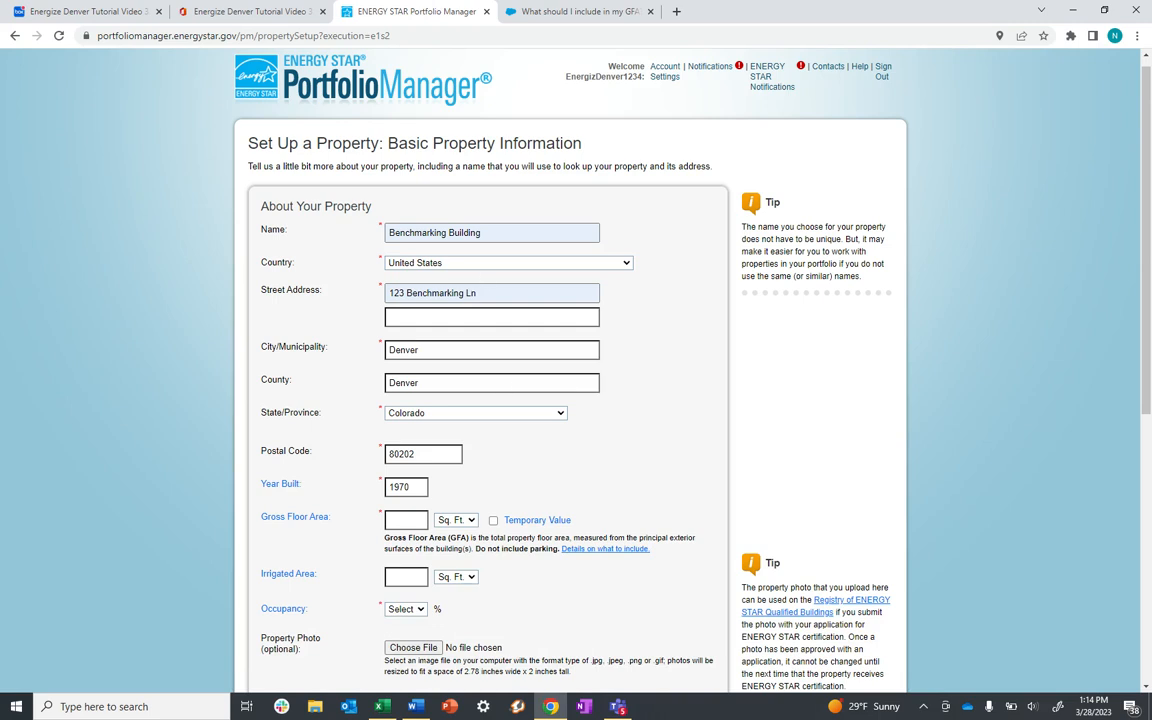
Step: Set the property's gross floor area to 100,000 Sq. Ft
scroll(570, 400, down, 1)
text(10)
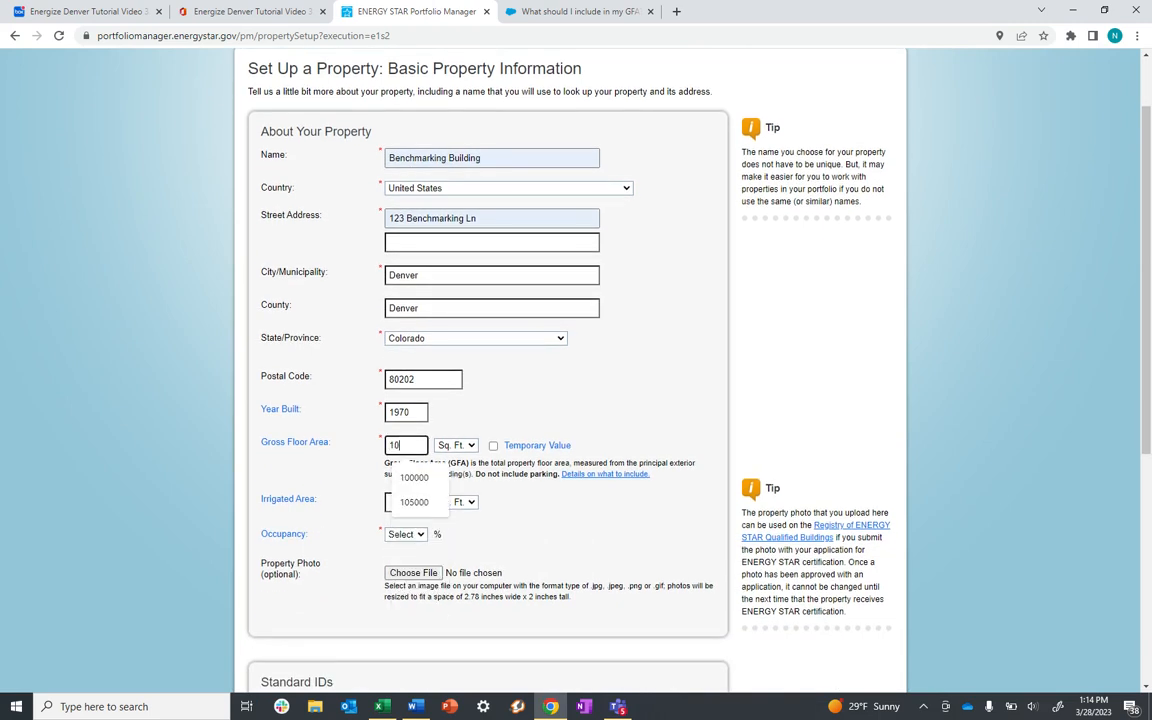
text(,0000)
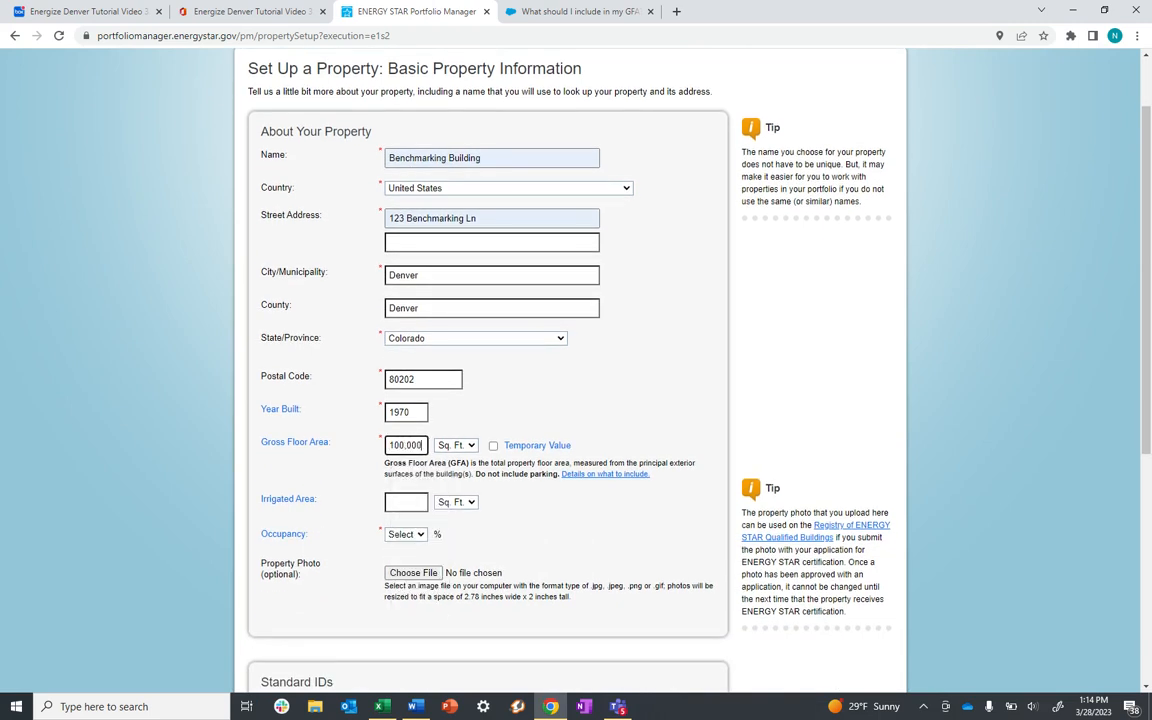
Step: Set the irrigated area to 0 Sq. Ft. and the occupancy to 90%
click(416, 492)
click(416, 499)
text(0)
click(408, 537)
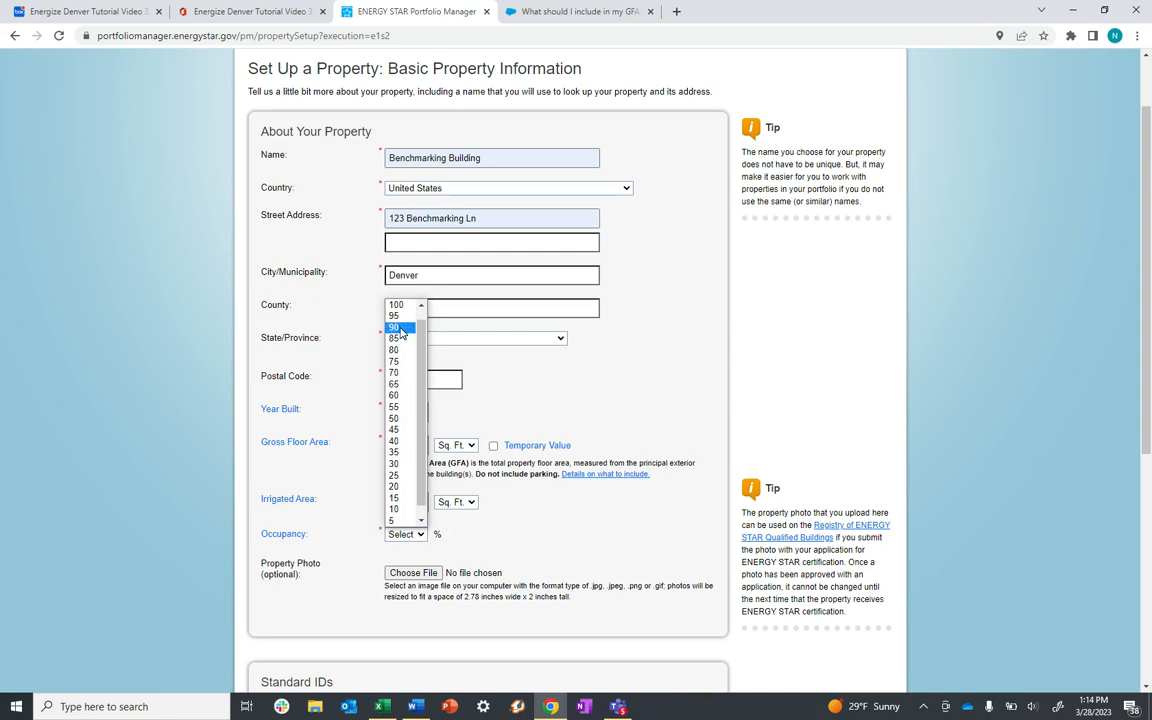
click(400, 337)
click(607, 625)
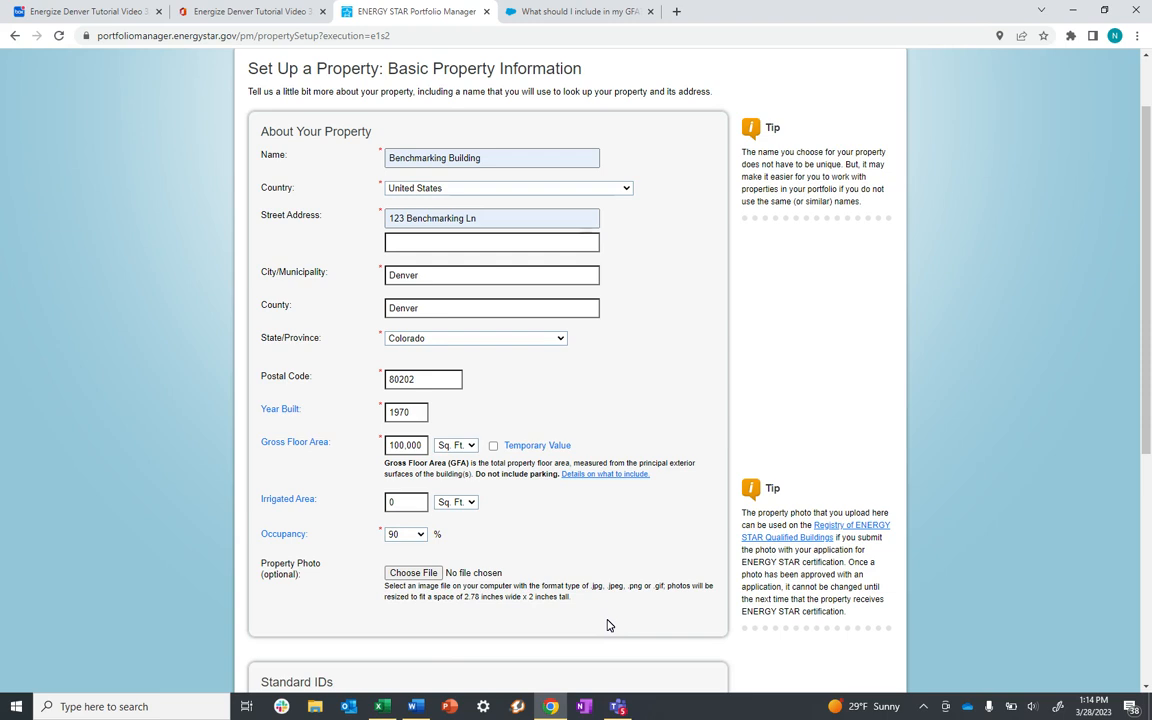
Step: Choose Denver Building ID as the property's standard ID and enter the building's ID number
scroll(571, 640, down, 2)
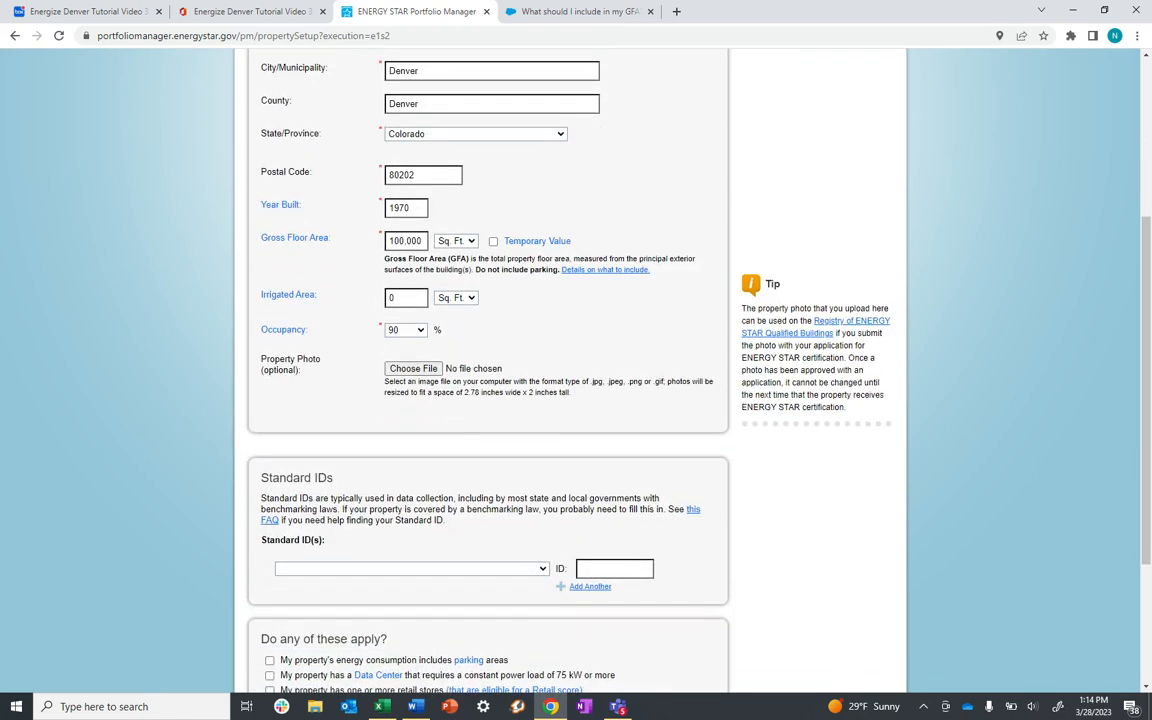
scroll(407, 432, down, 1)
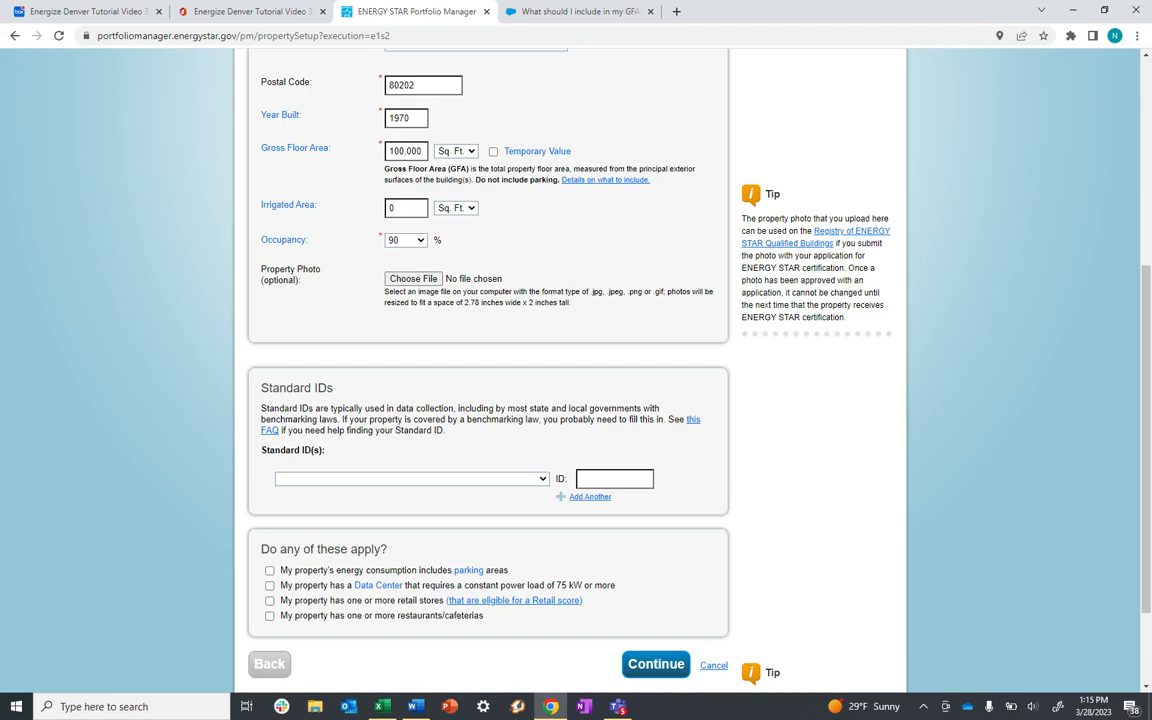
click(380, 479)
click(380, 455)
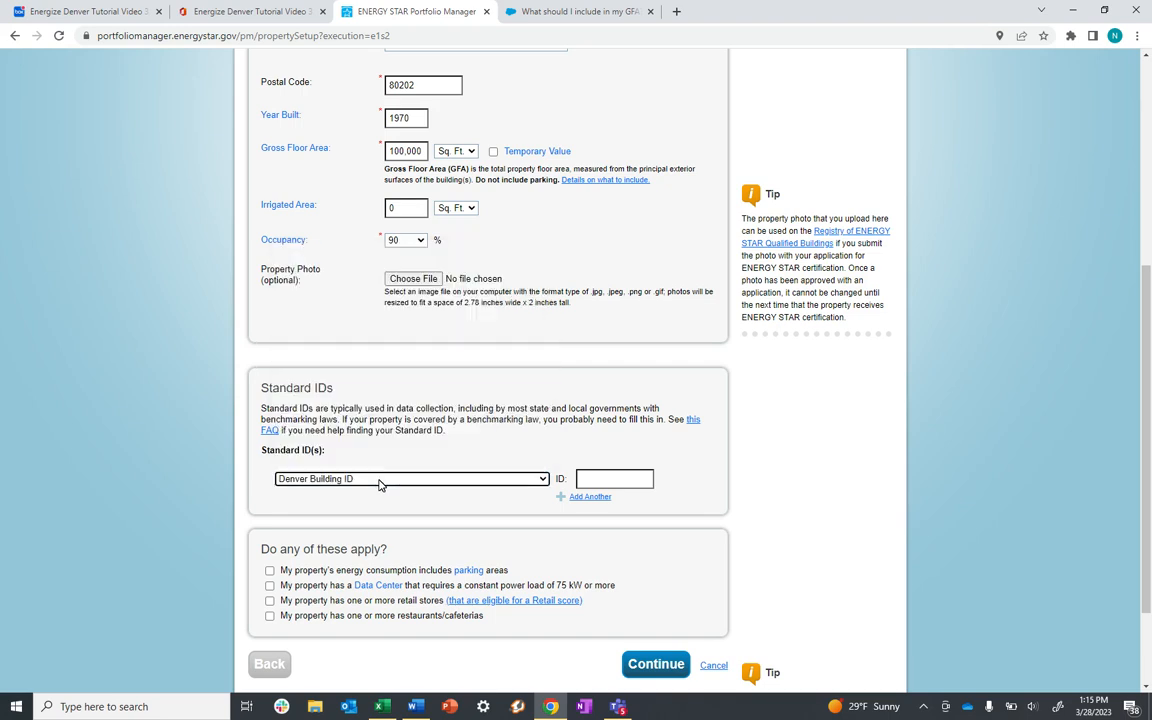
click(605, 479)
text(9999)
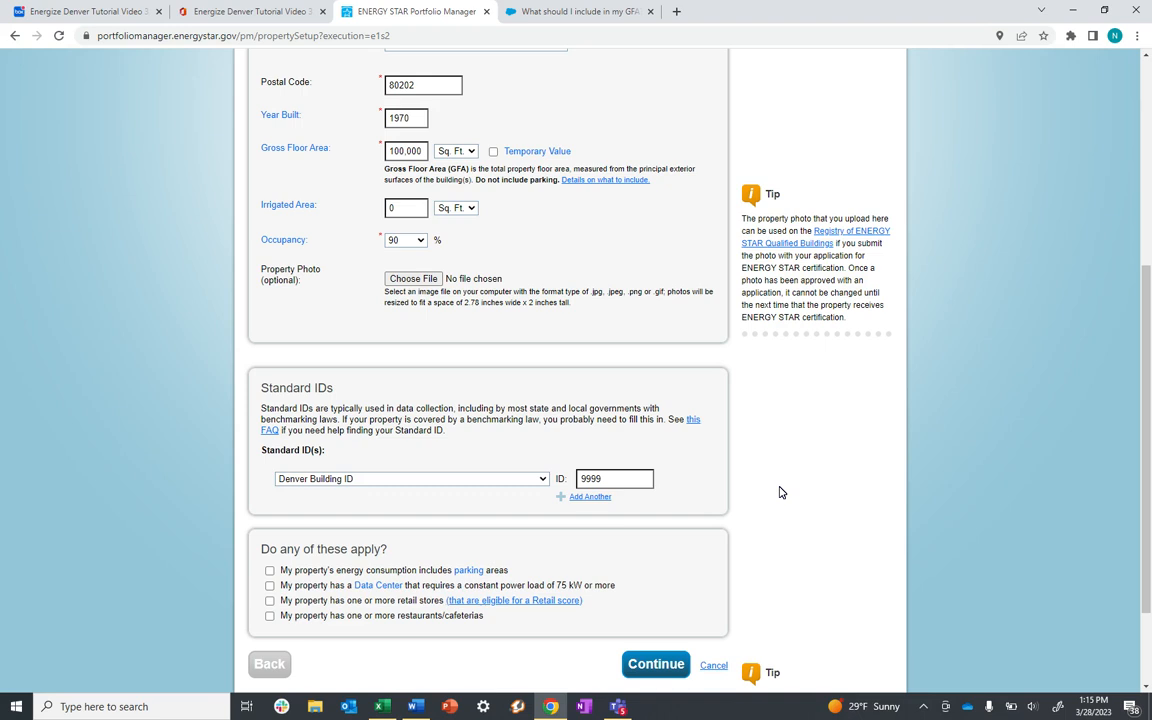
Step: Mark that the property's energy consumption includes parking areas, and continue to the property use details
scroll(781, 492, down, 1)
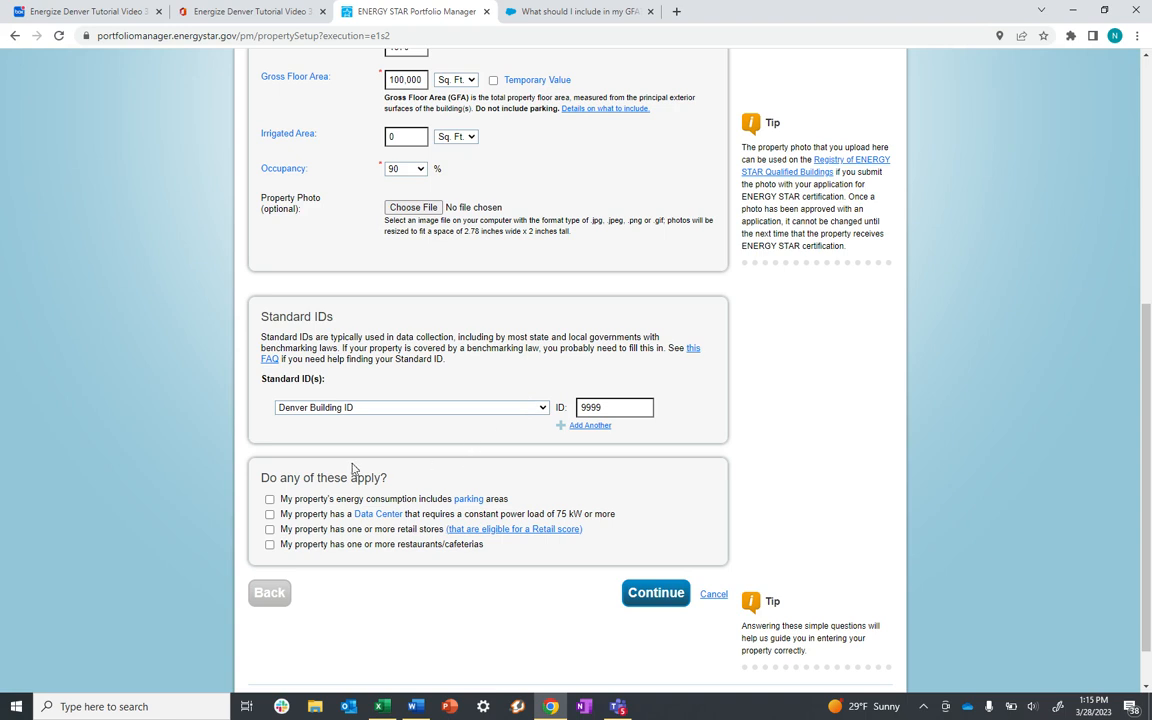
click(269, 499)
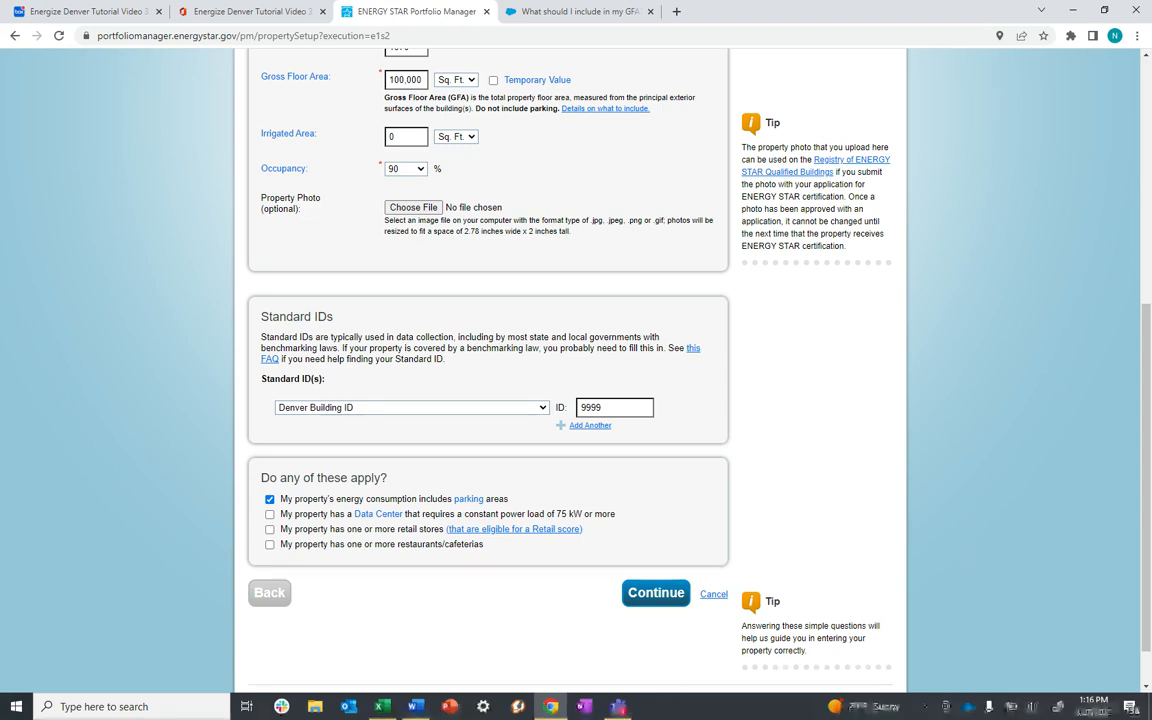
scroll(355, 530, down, 1)
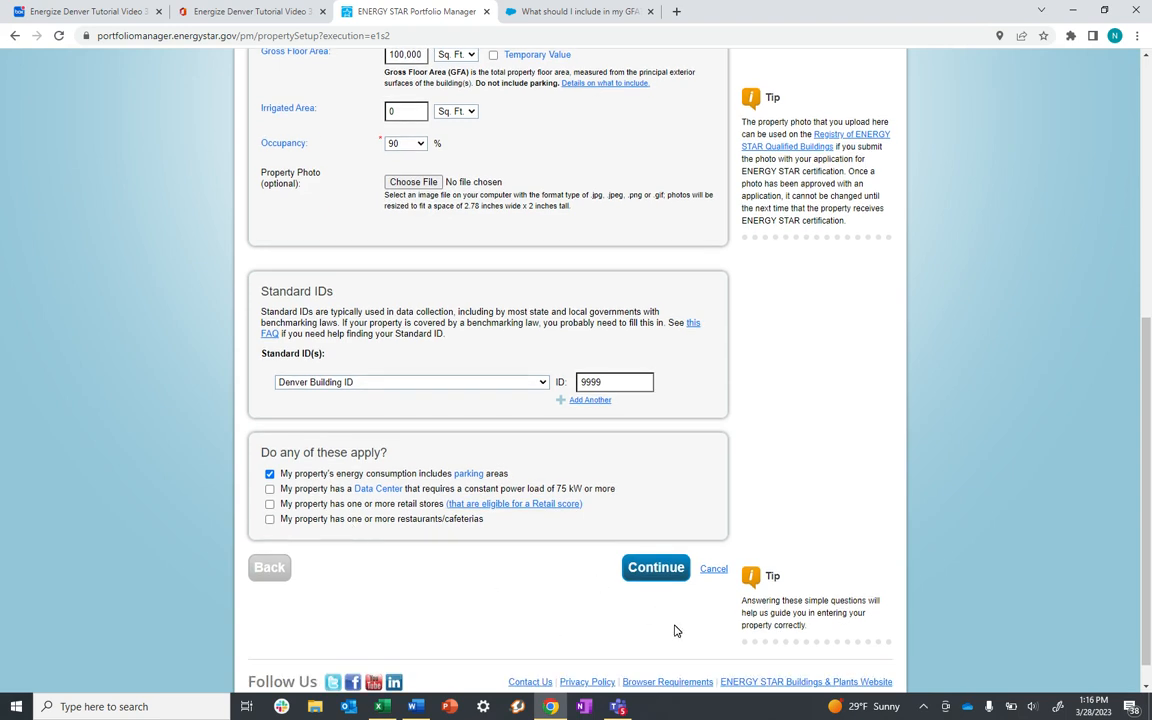
click(670, 584)
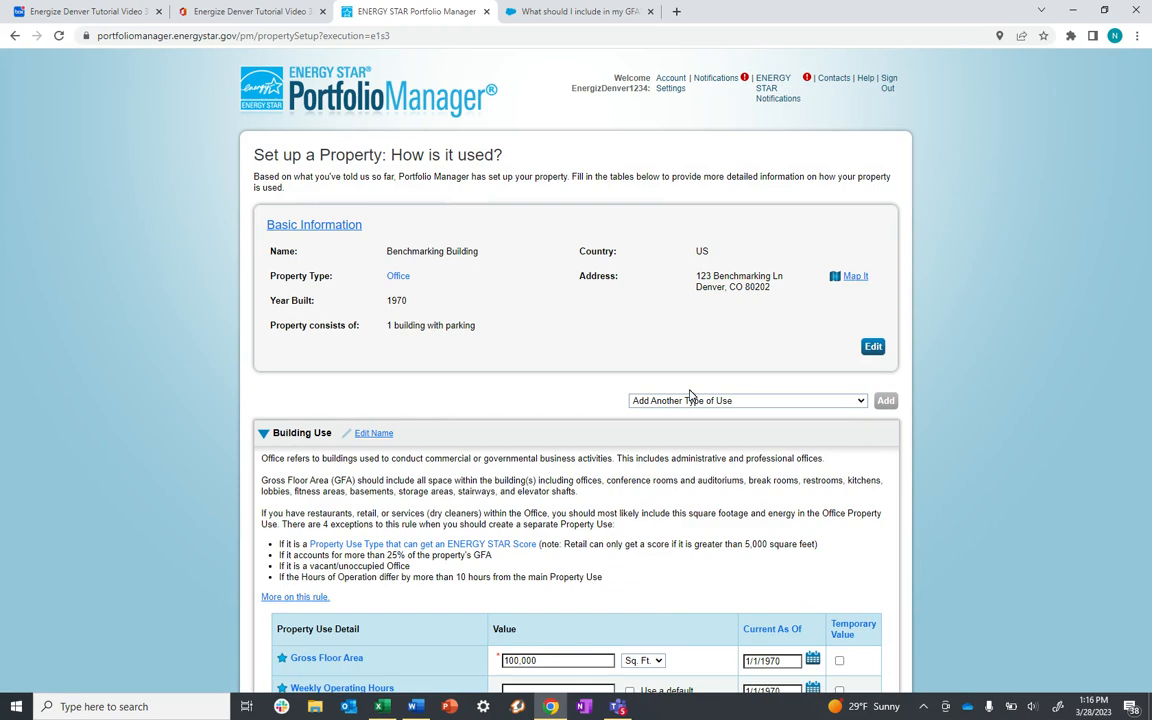
Step: View the glossary definition of Gross Floor Area, including what to include and exclude, and return to the property setup form
scroll(689, 396, down, 2)
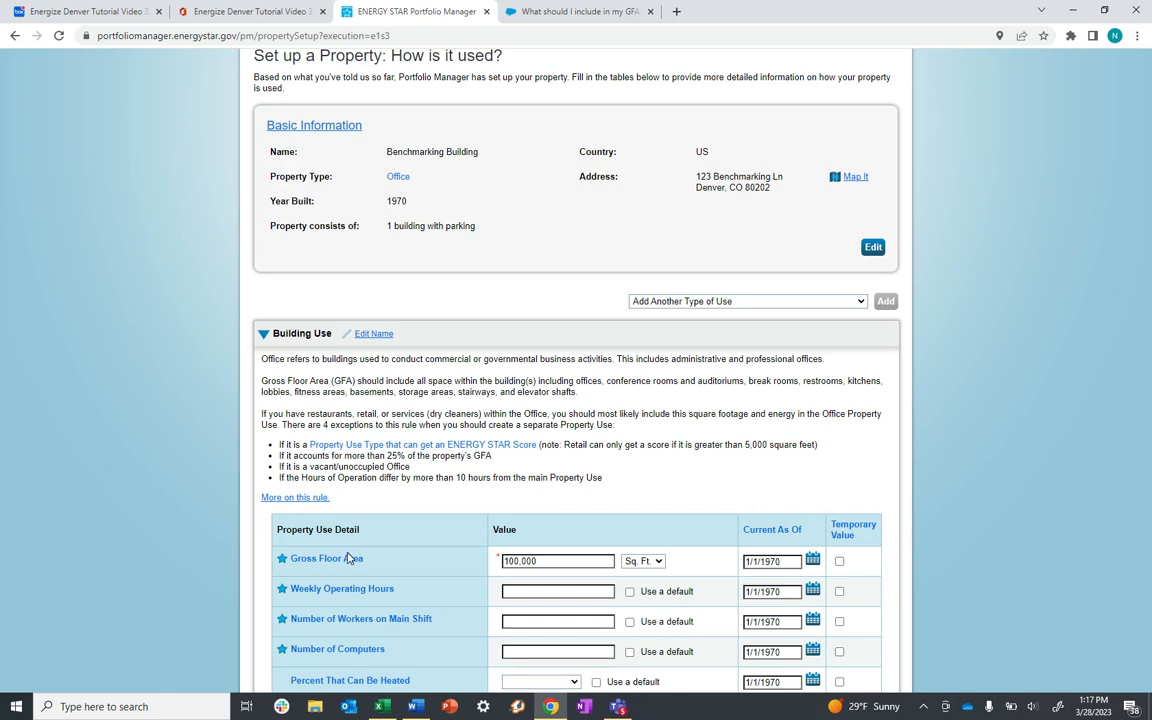
mouse_move(354, 562)
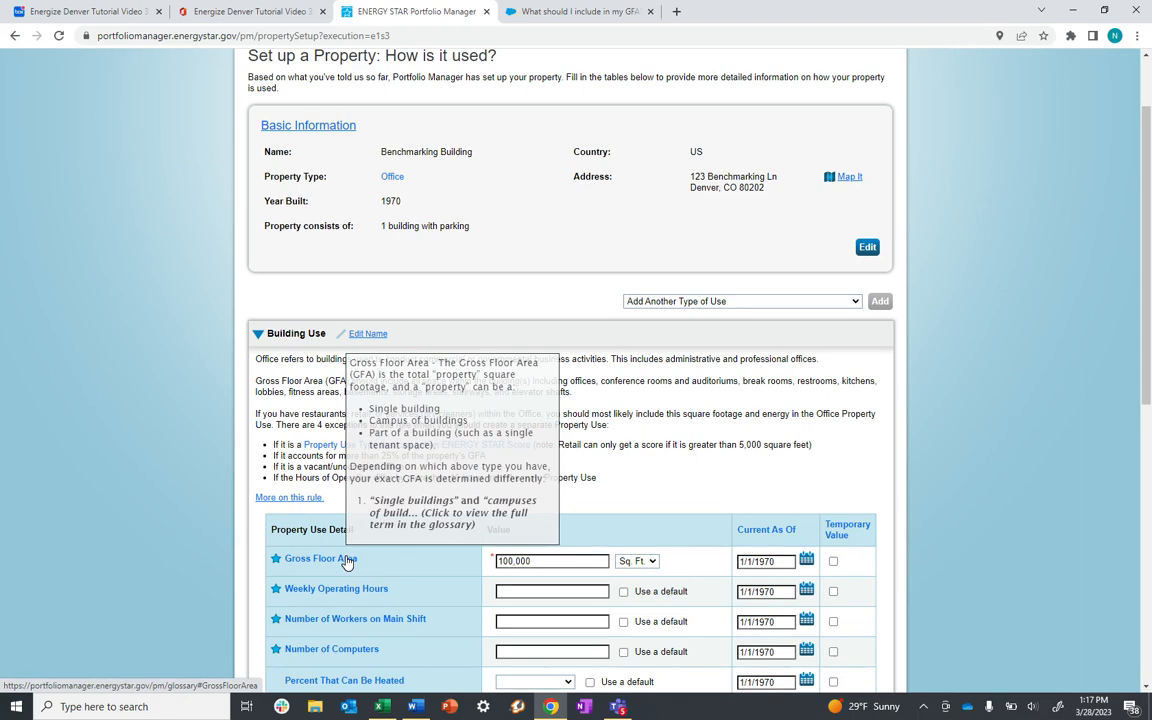
click(320, 559)
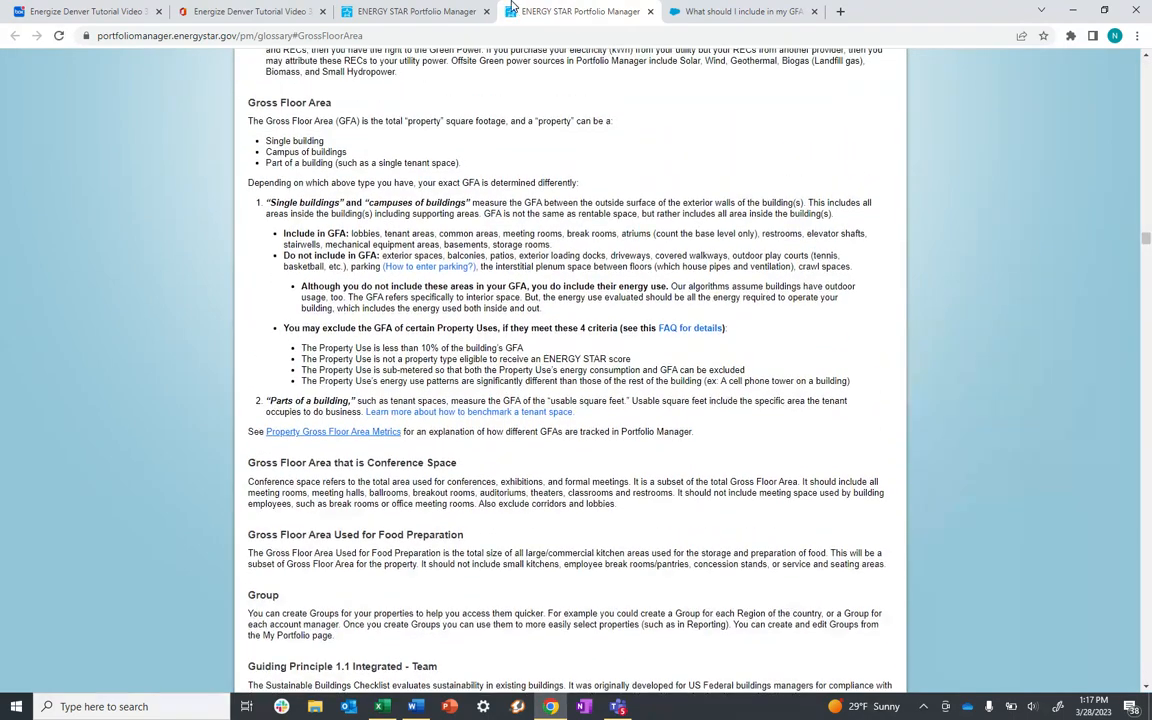
click(418, 11)
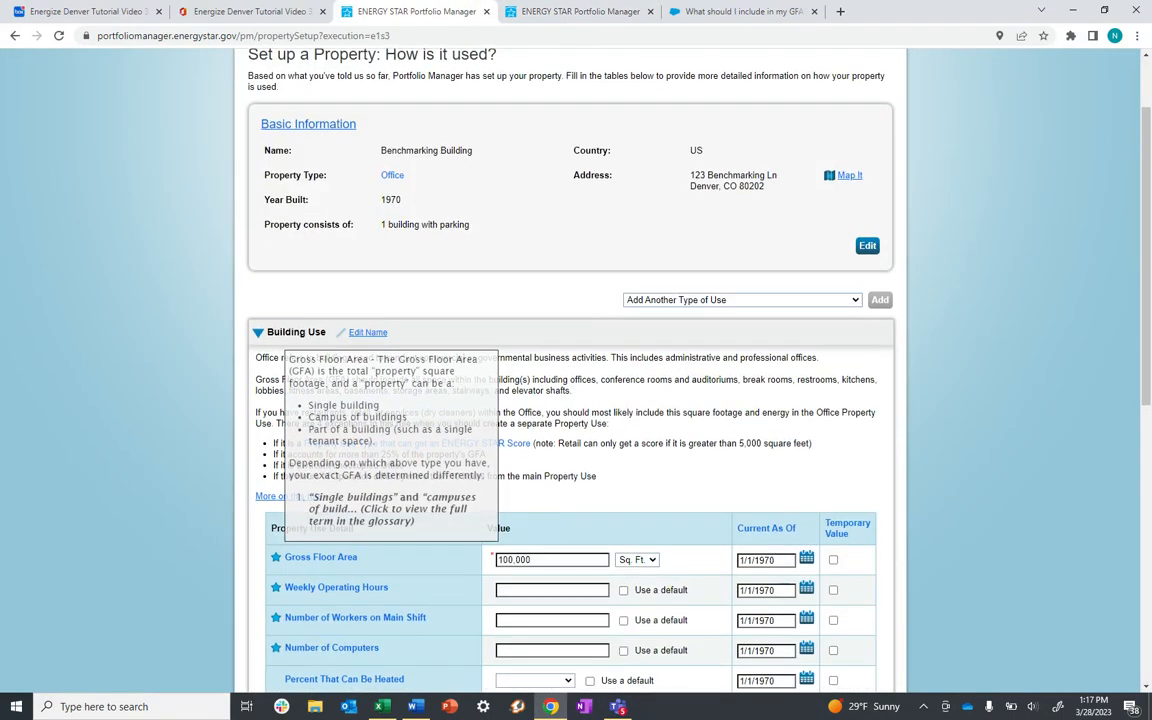
Step: Set the Building Use details to 40 weekly operating hours, 8 workers on main shift and 10 computers
scroll(552, 500, down, 1)
click(552, 527)
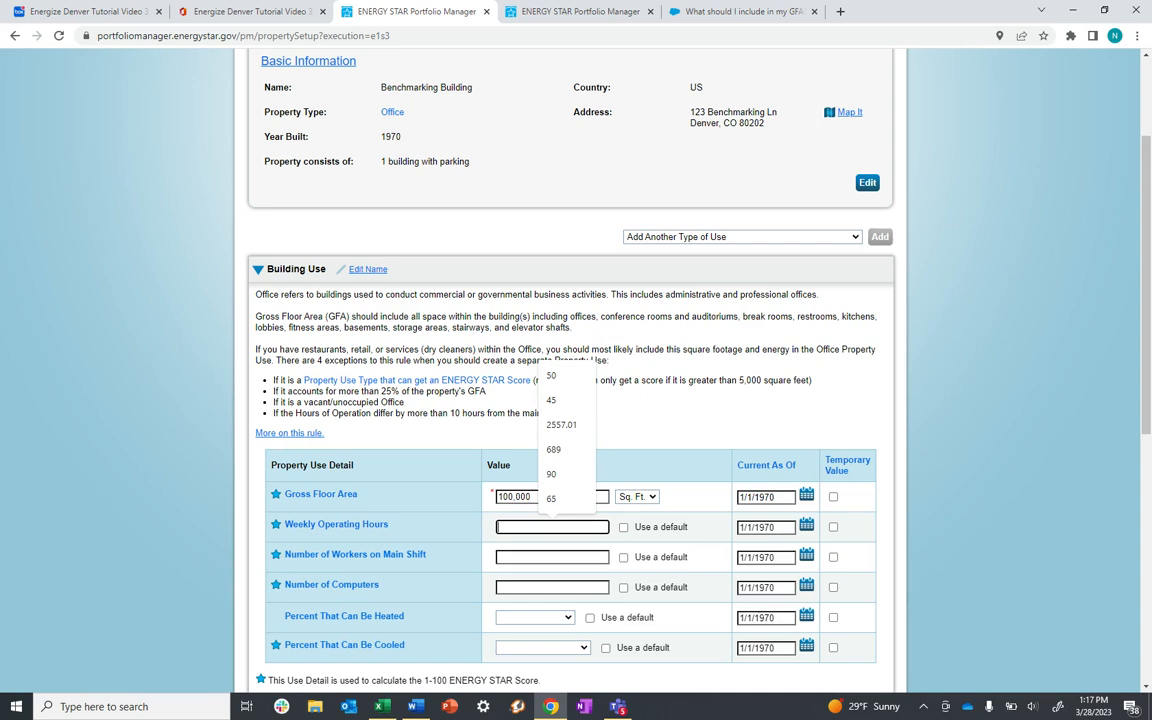
text(40)
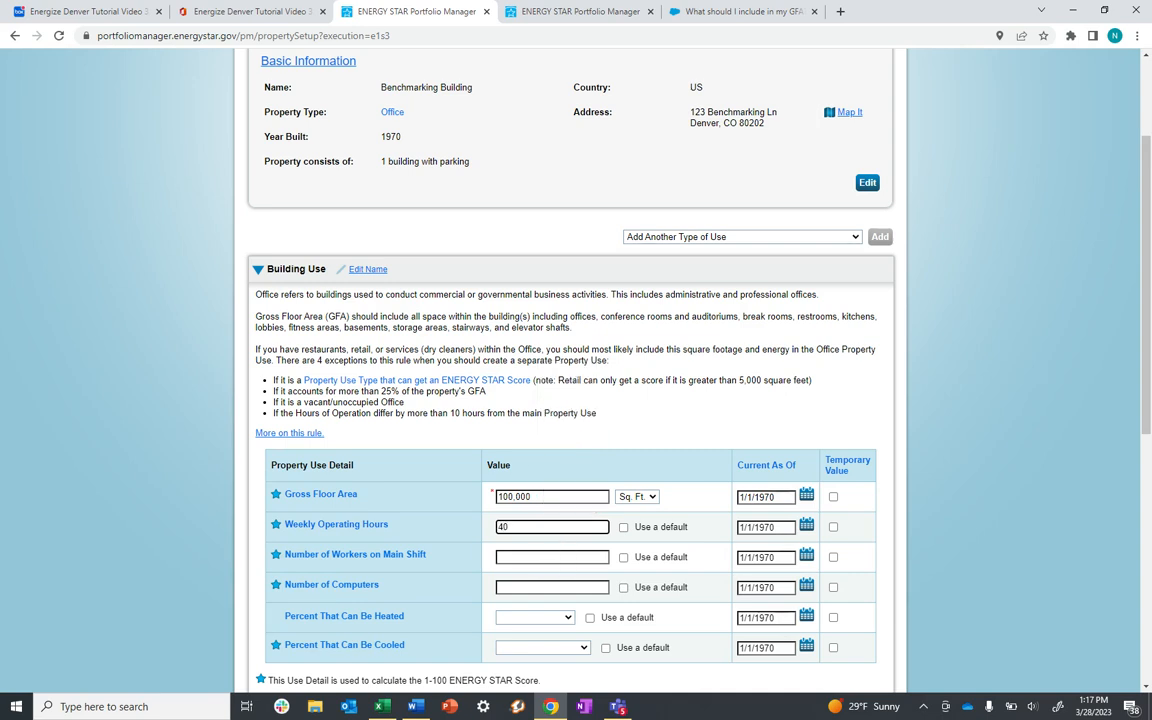
key(Tab)
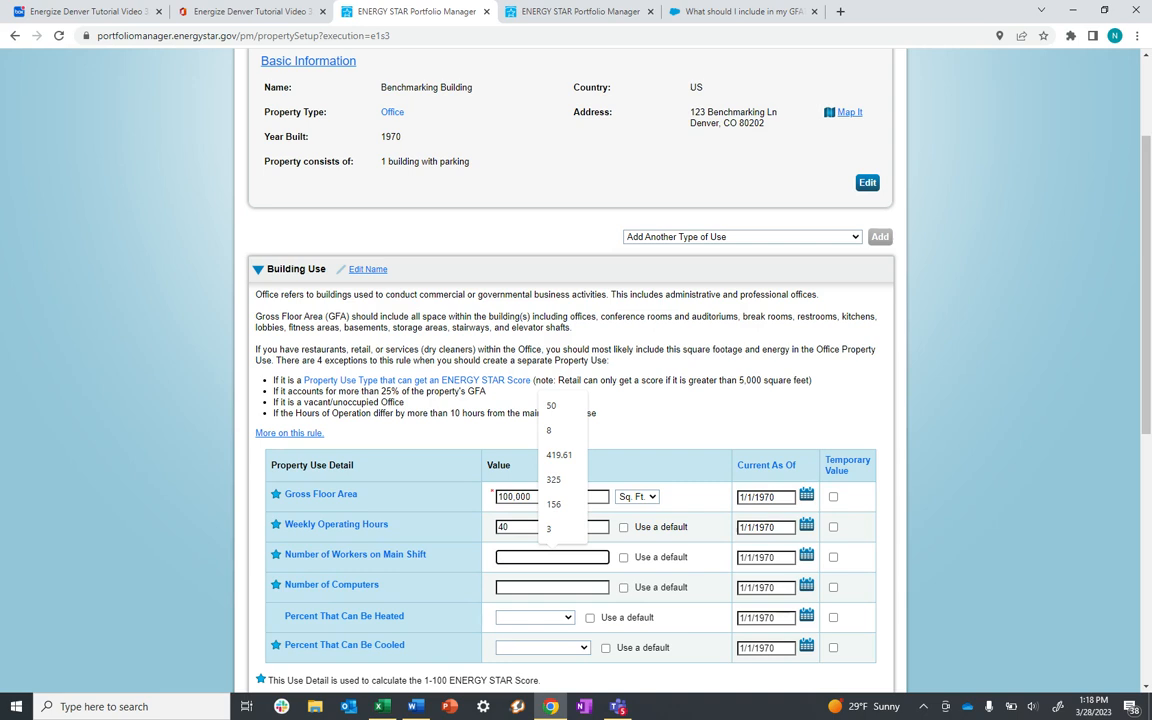
text(8)
click(538, 584)
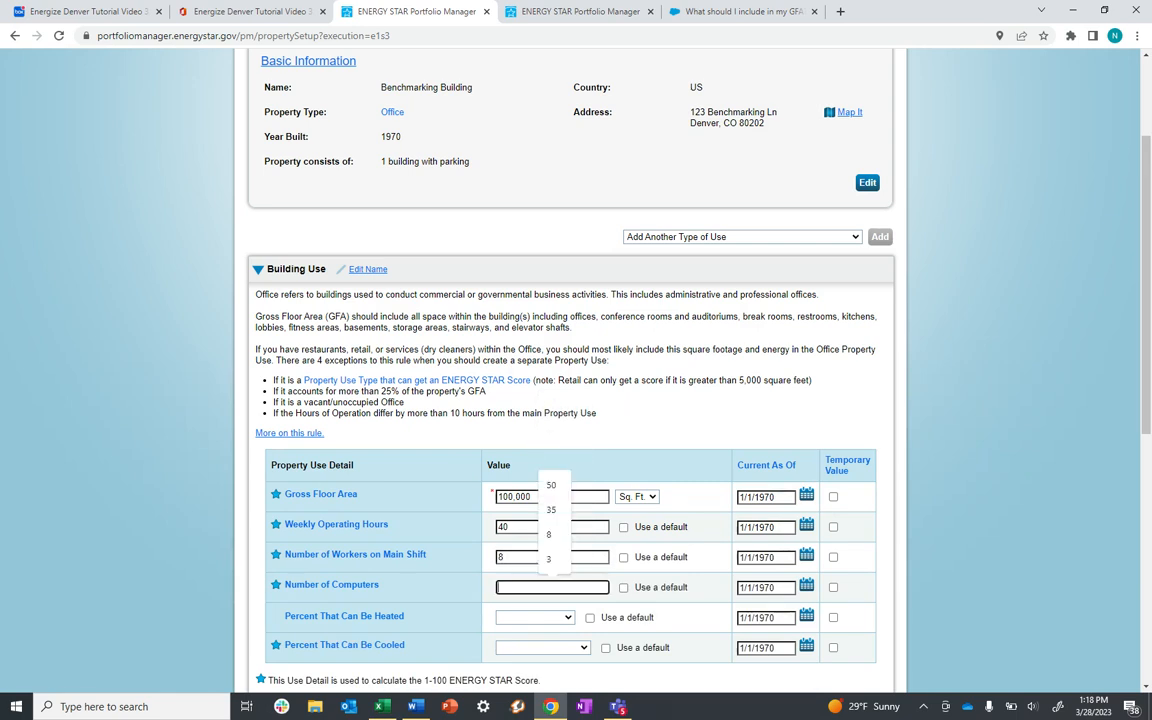
text(10)
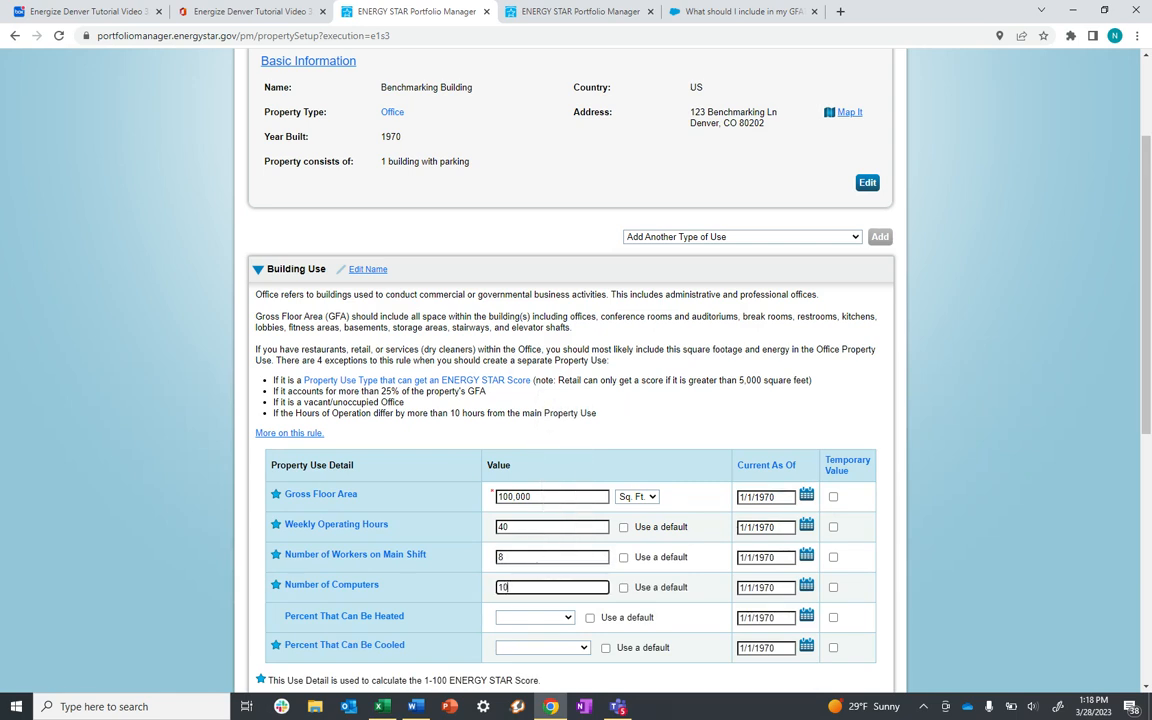
Step: Set both the percent that can be heated and the percent that can be cooled to 50 % or more
click(531, 619)
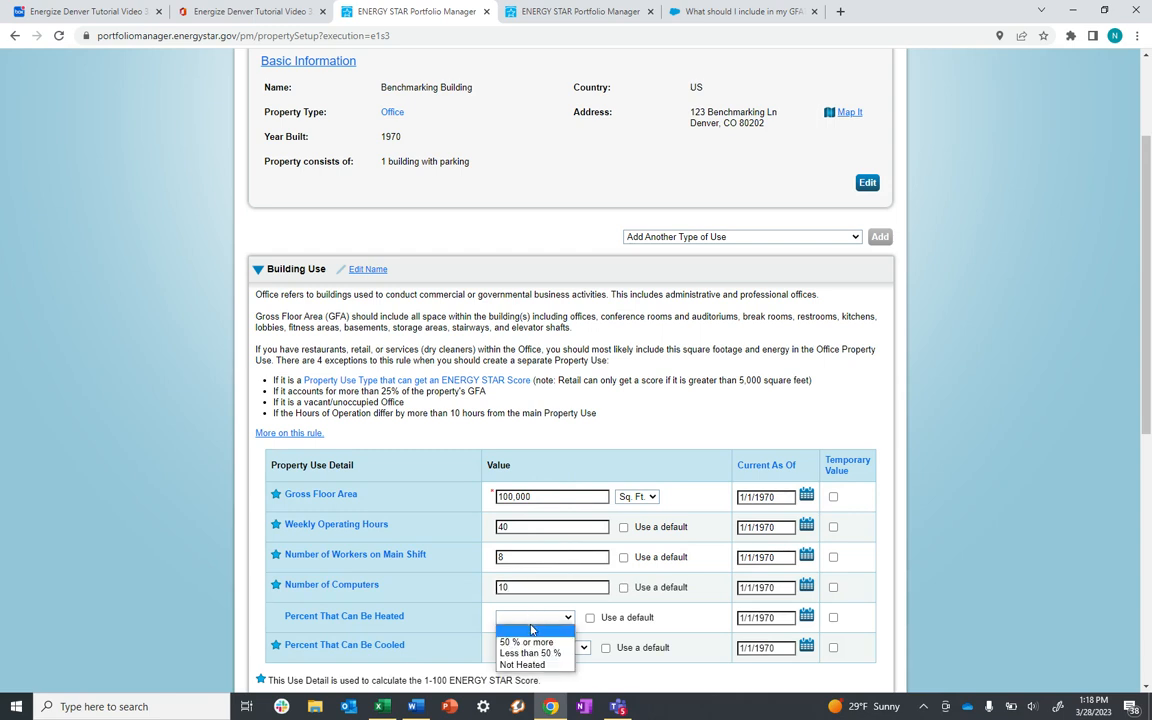
click(530, 642)
click(532, 647)
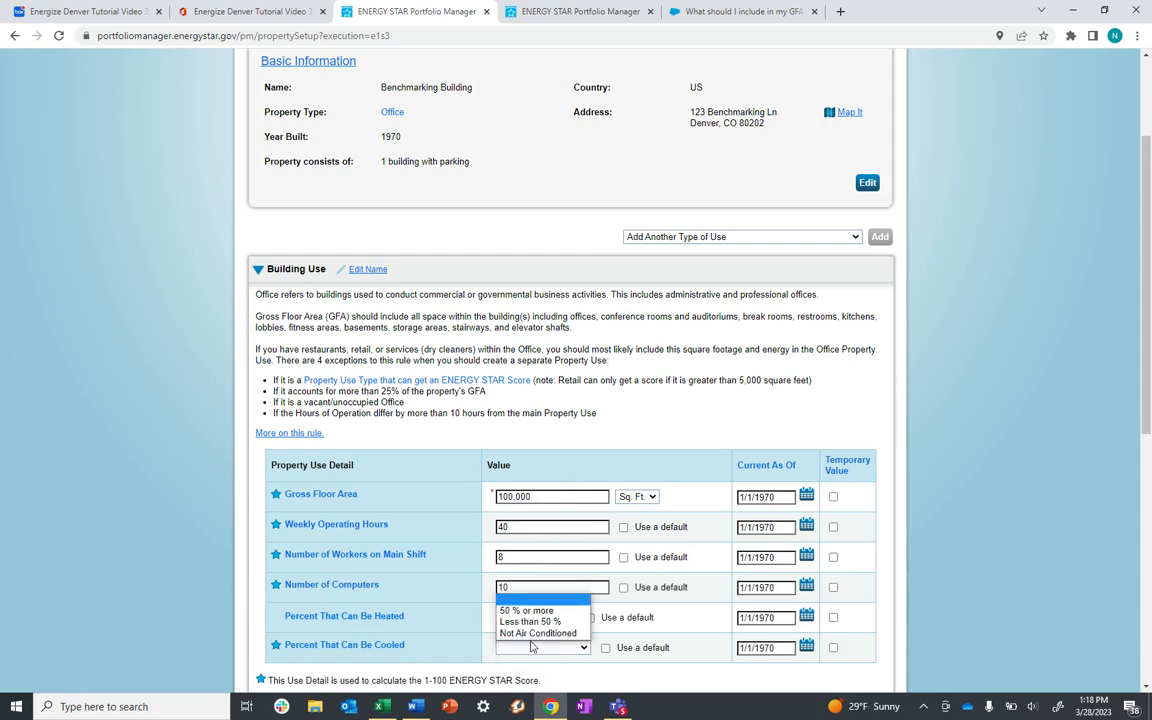
click(522, 612)
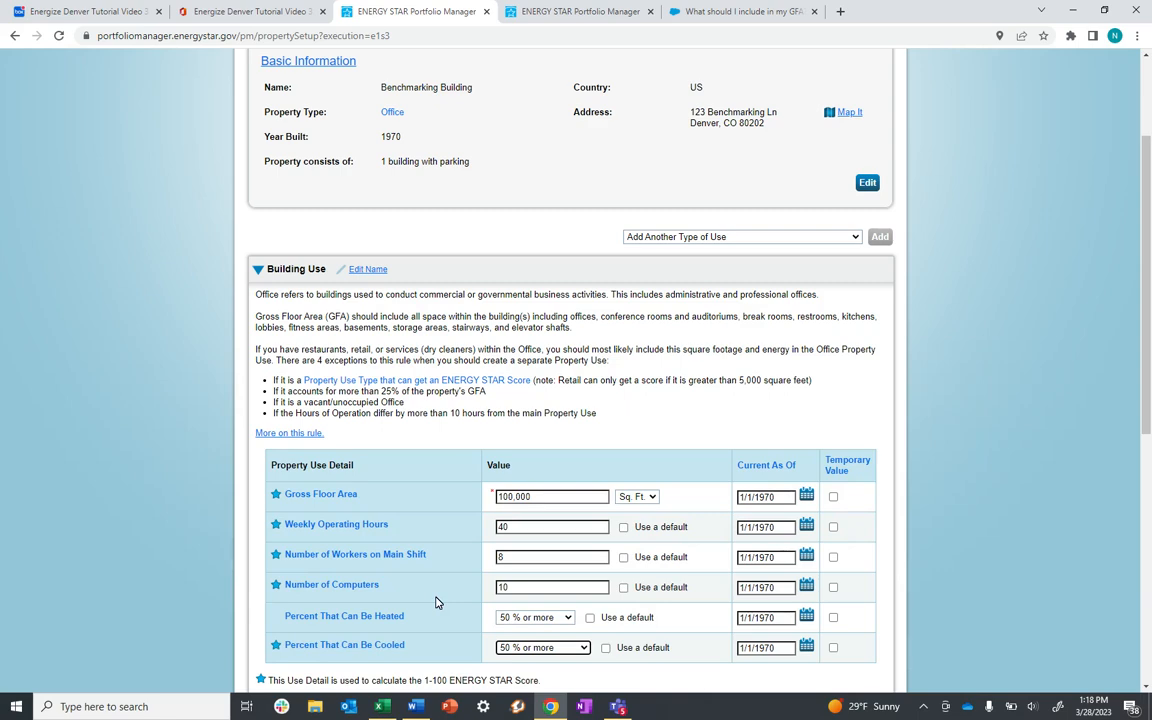
Step: Set Parking Use to a 50000 Sq. Ft. open lot, 0 for both garage sizes and No supplemental heating, and add the property
scroll(485, 250, up, 1)
drag(472, 238, 313, 157)
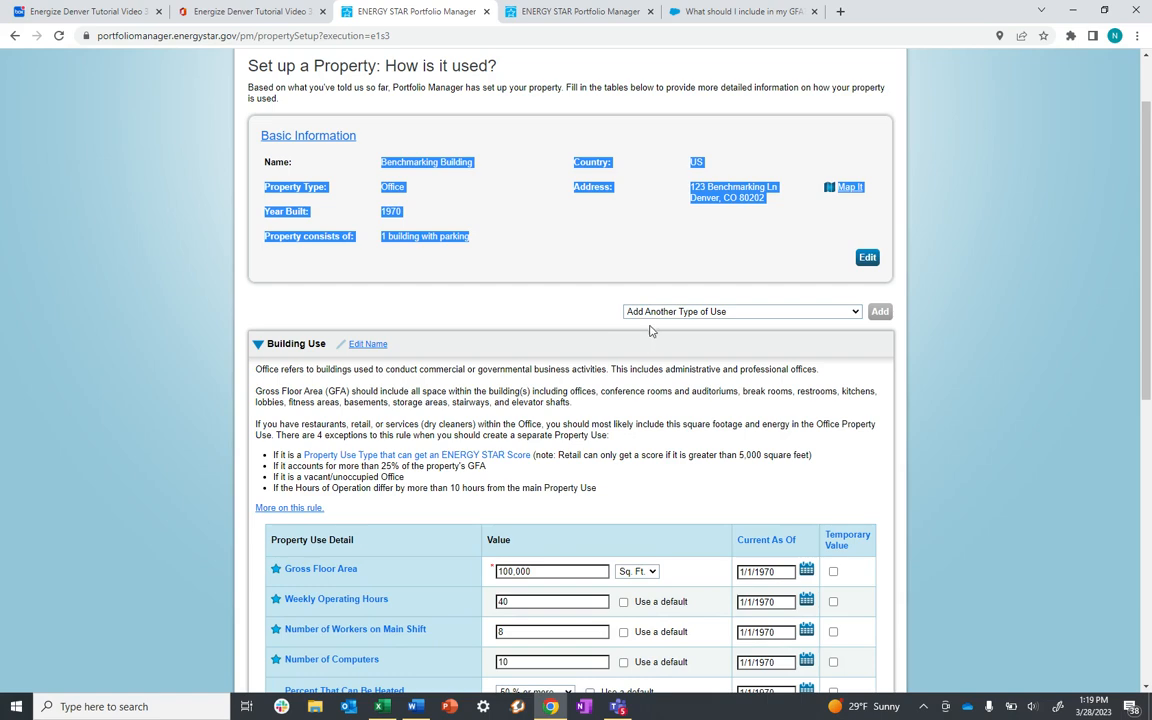
scroll(615, 285, down, 1)
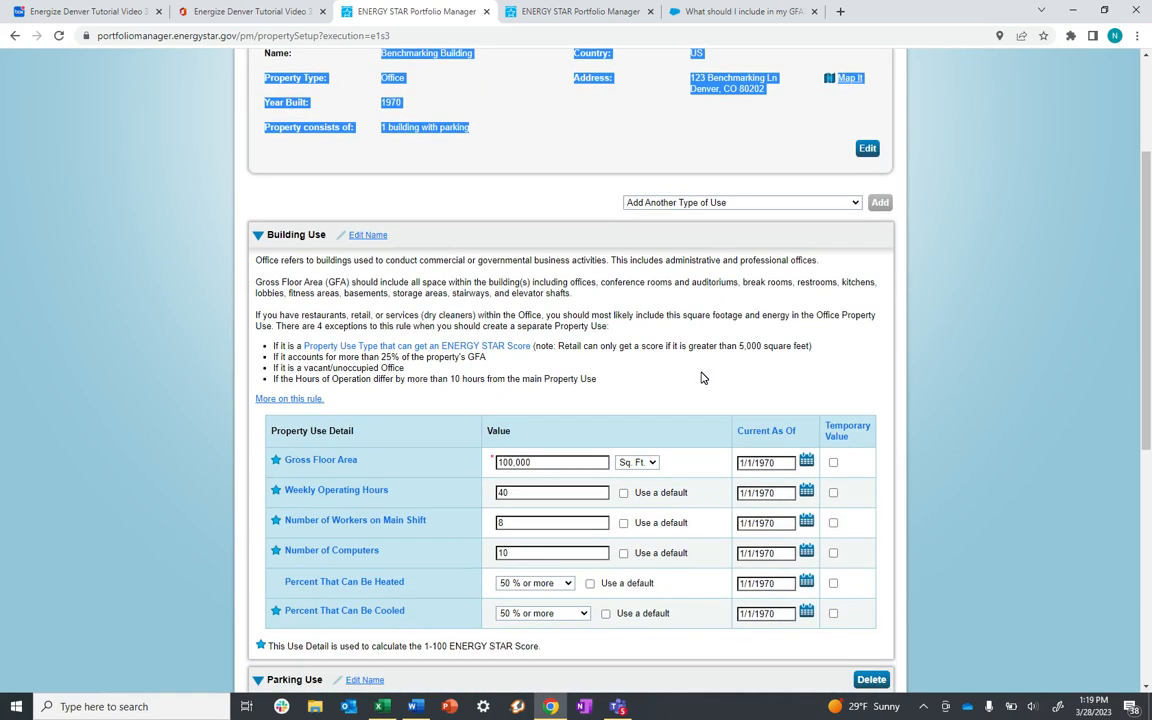
scroll(700, 375, down, 1)
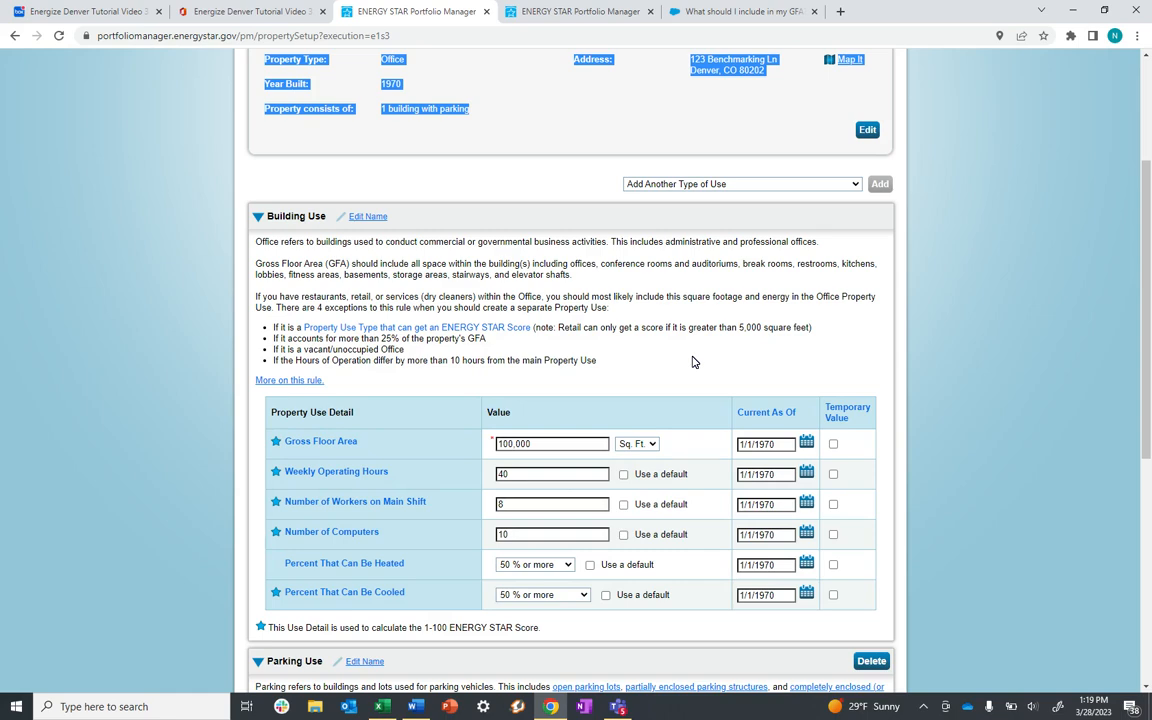
scroll(692, 362, down, 1)
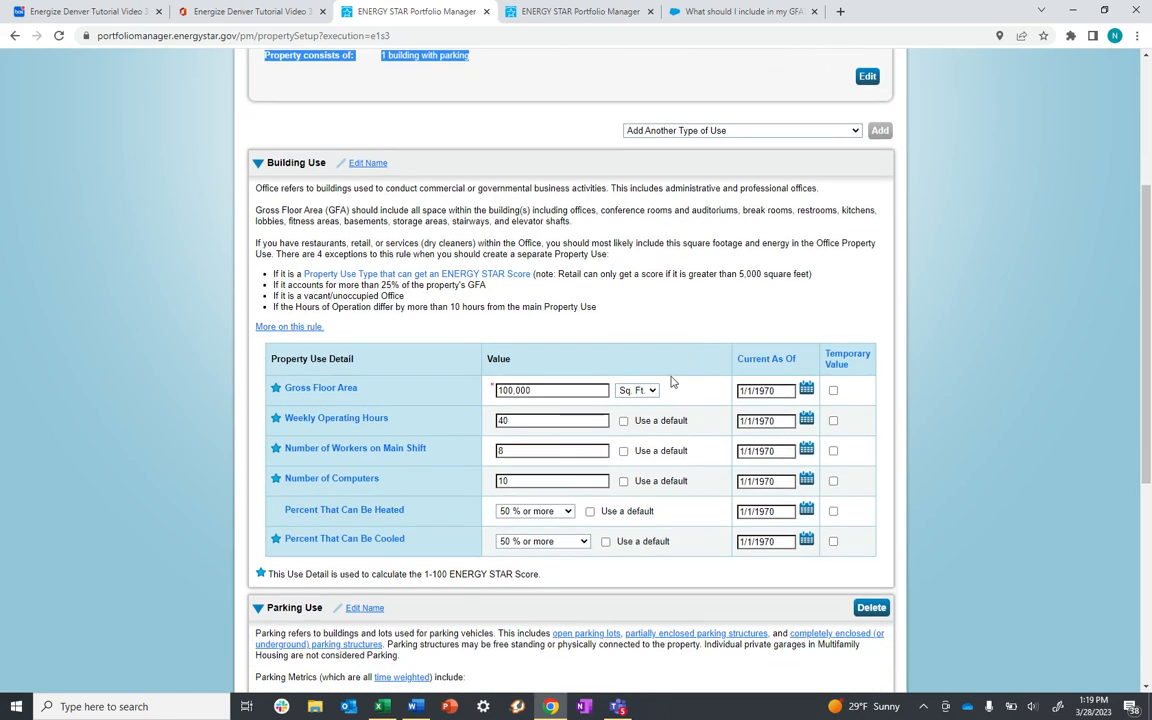
scroll(622, 470, down, 2)
scroll(624, 472, down, 1)
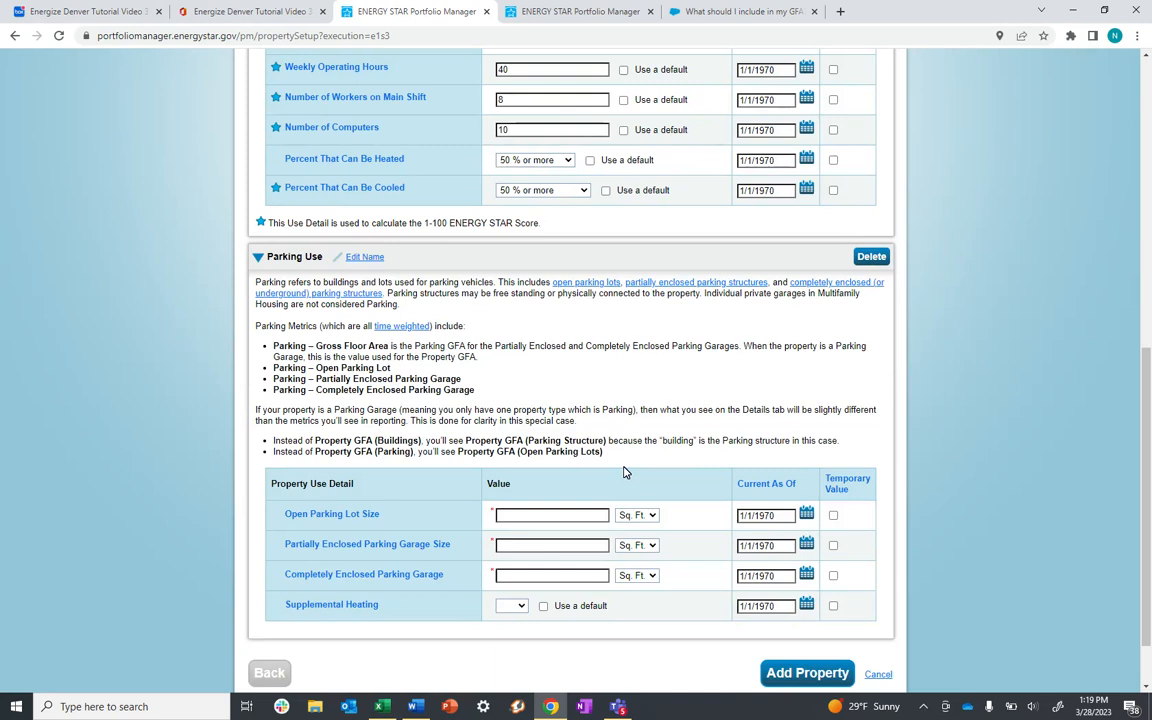
scroll(600, 560, down, 1)
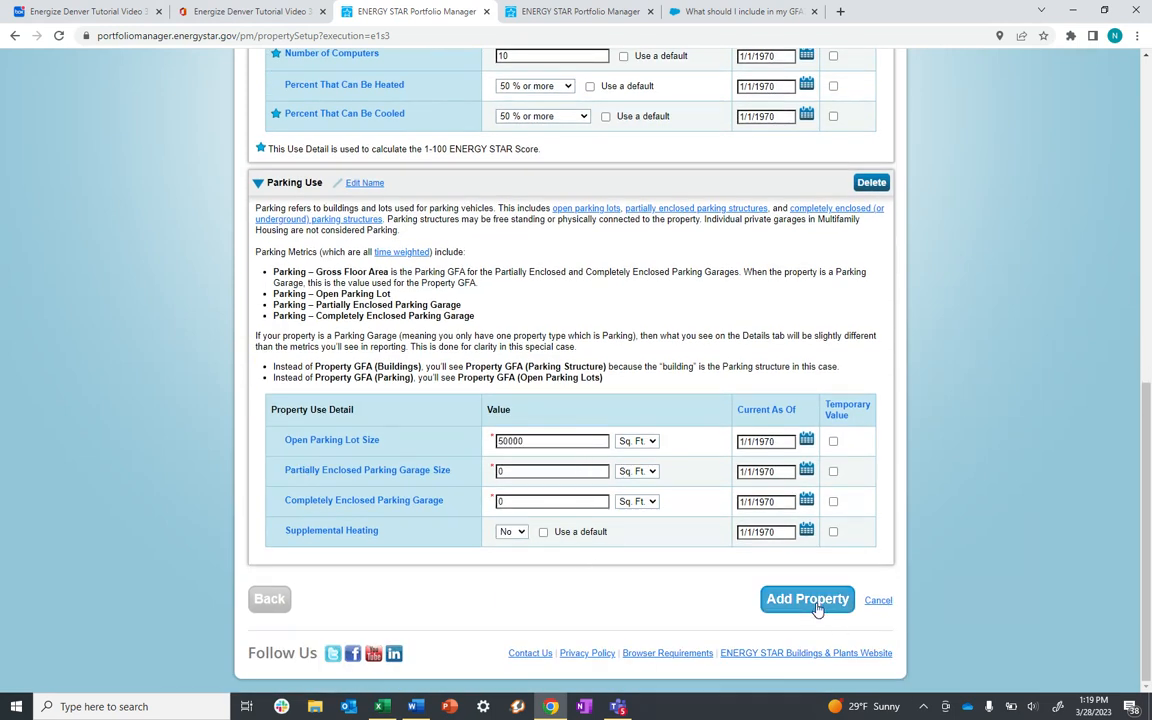
click(810, 600)
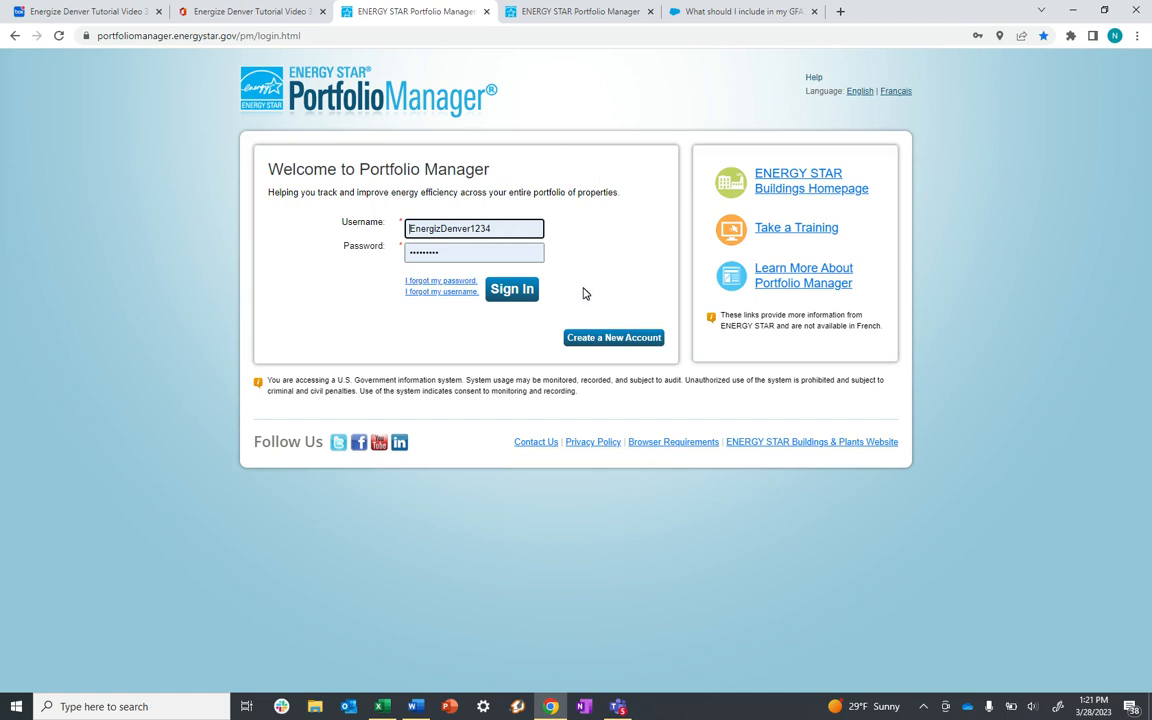
Step: Sign in to the account again and open the details of the Benchmarking Building property
click(512, 291)
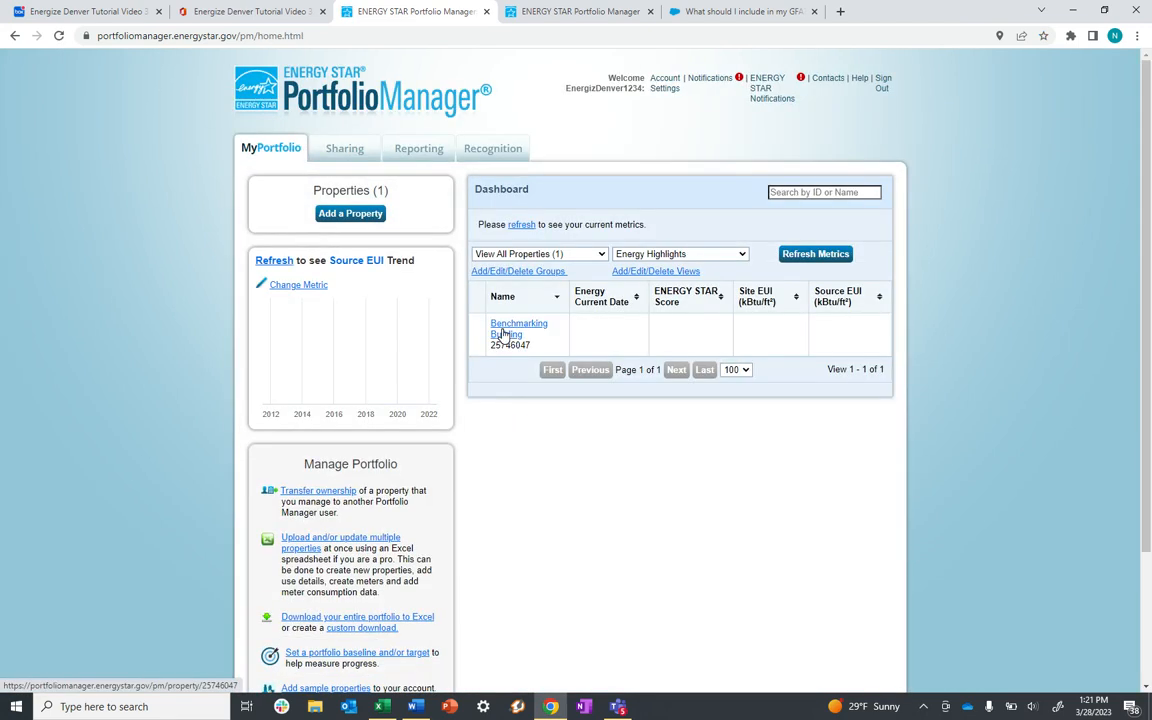
click(505, 334)
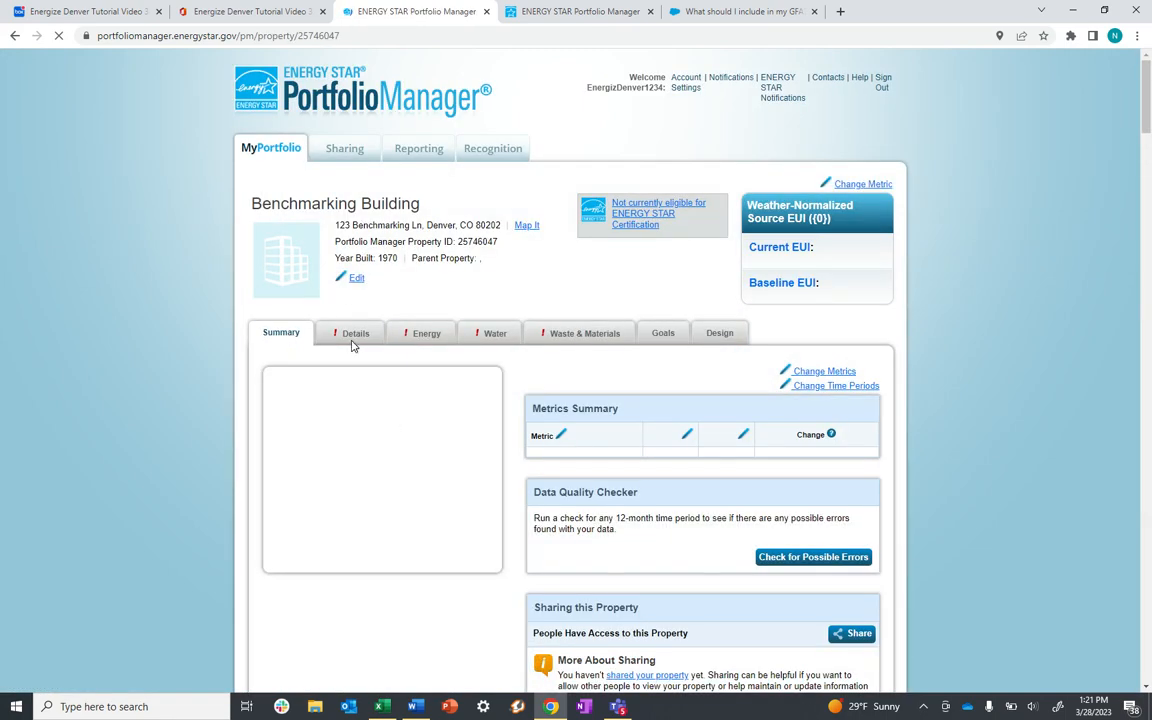
click(346, 336)
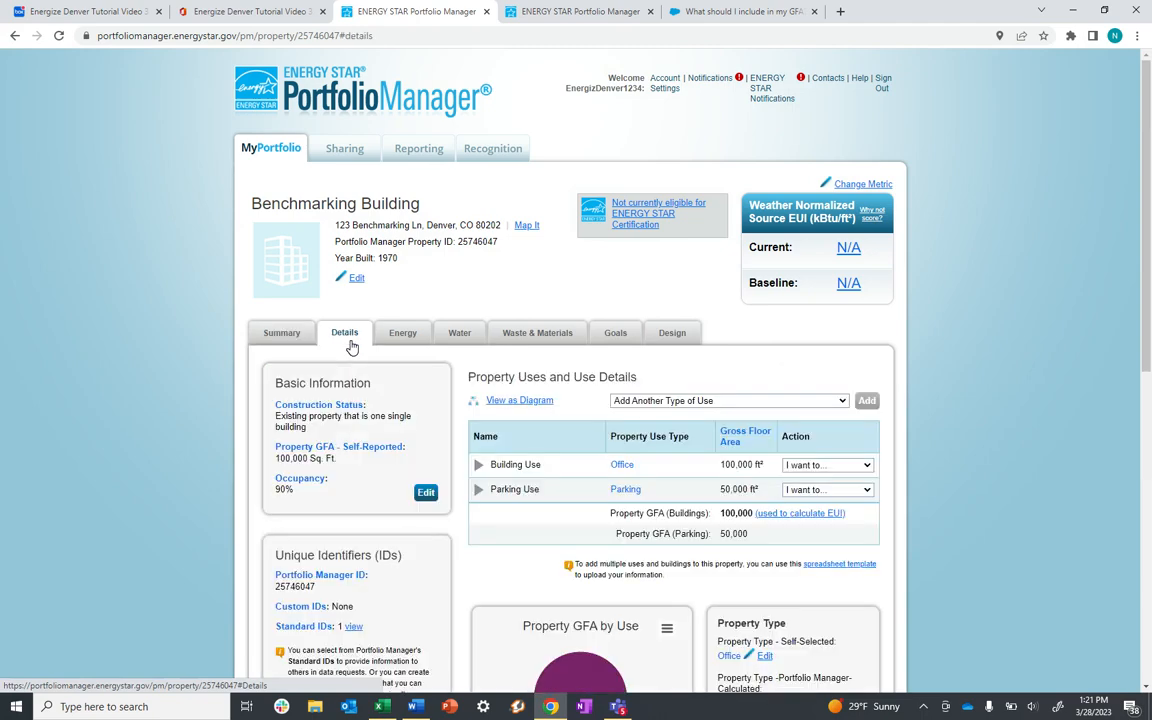
Step: Correct the Building Use's number of workers on main shift to 12 and save the corrections
scroll(682, 500, down, 1)
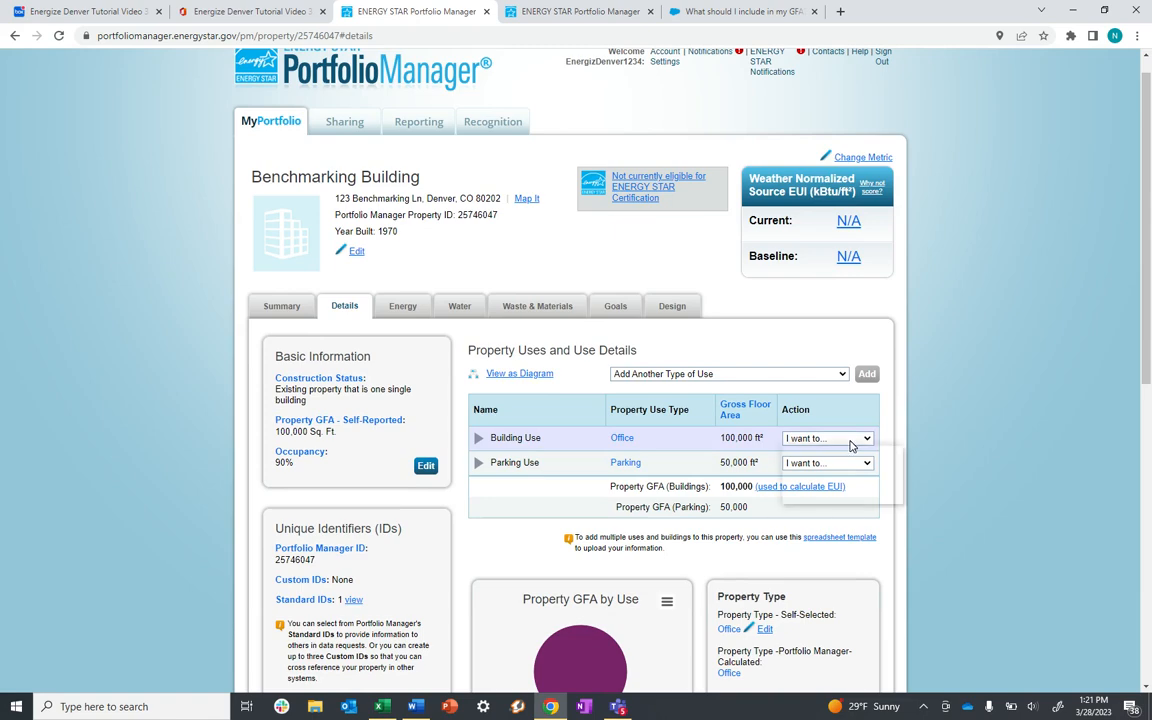
click(849, 440)
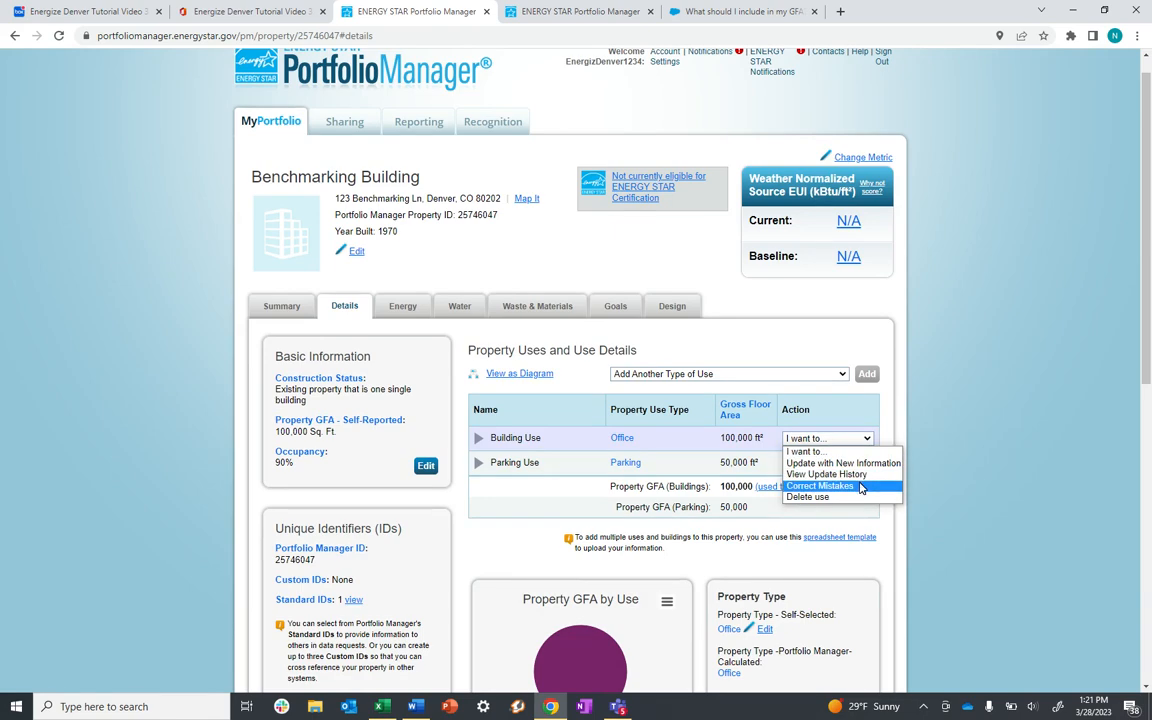
click(859, 487)
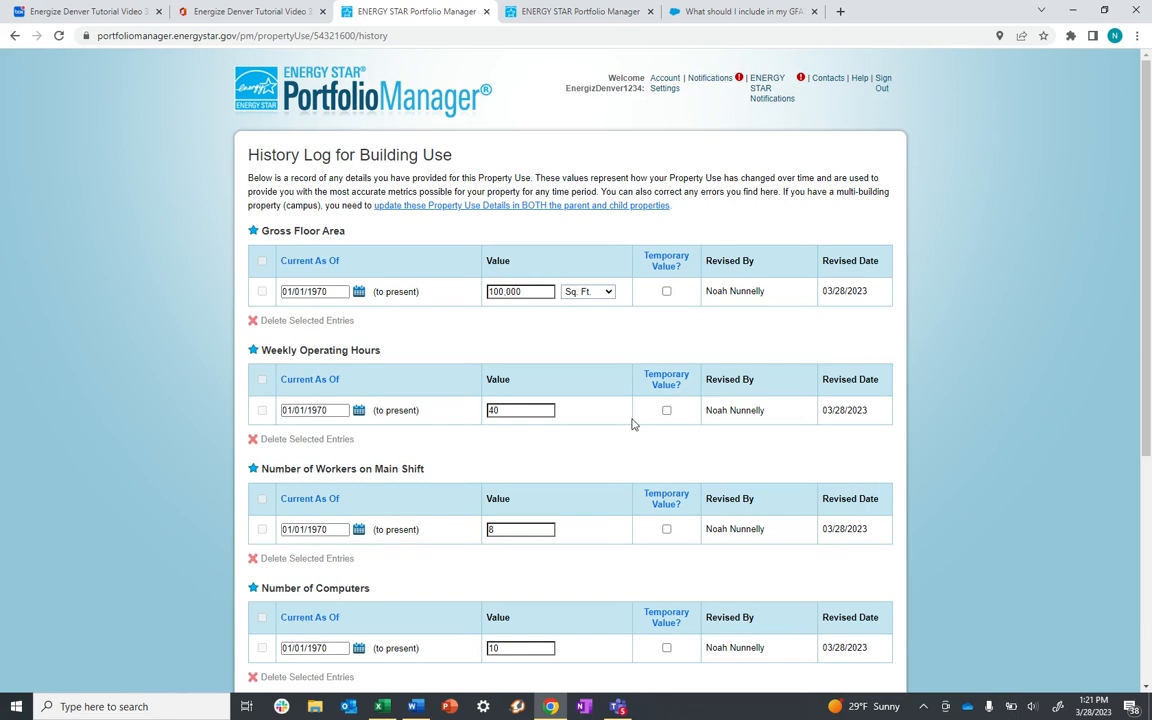
click(495, 529)
key(BackSpace)
text(12)
scroll(590, 569, down, 4)
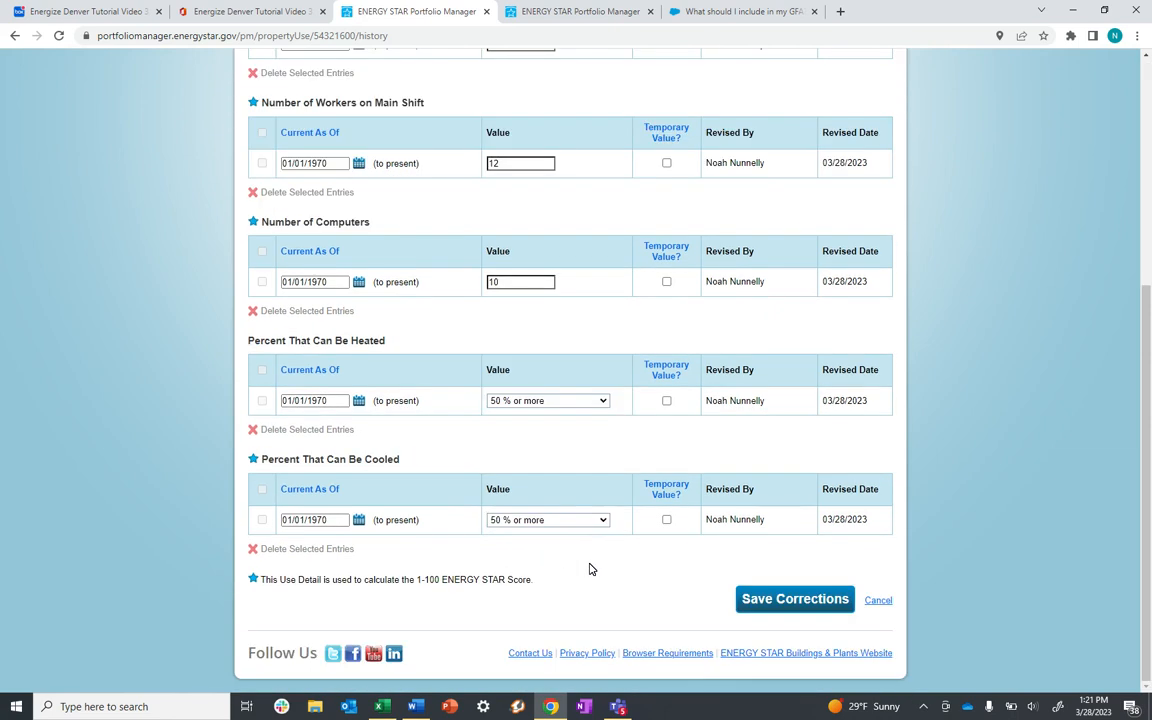
click(757, 600)
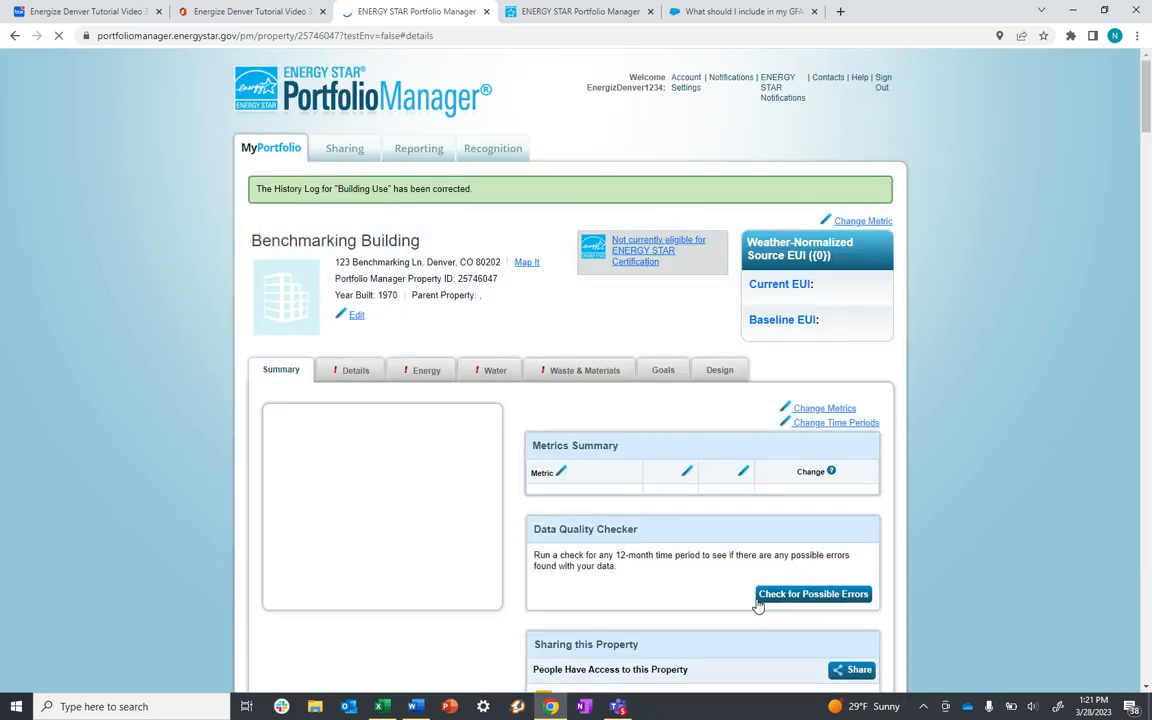